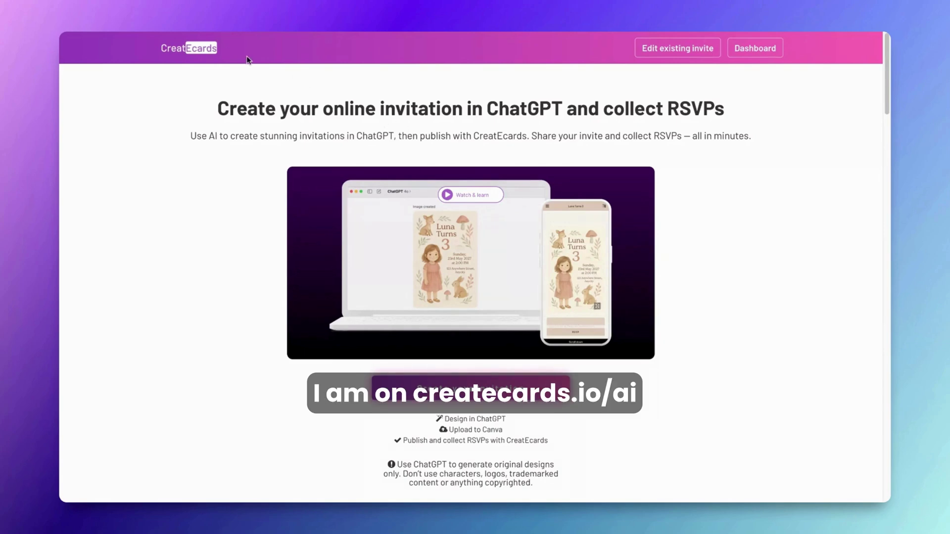
# Step: Browse the invitation prompt templates and start the Create your Invitation chat
pyautogui.scroll(-15, 416, 106)
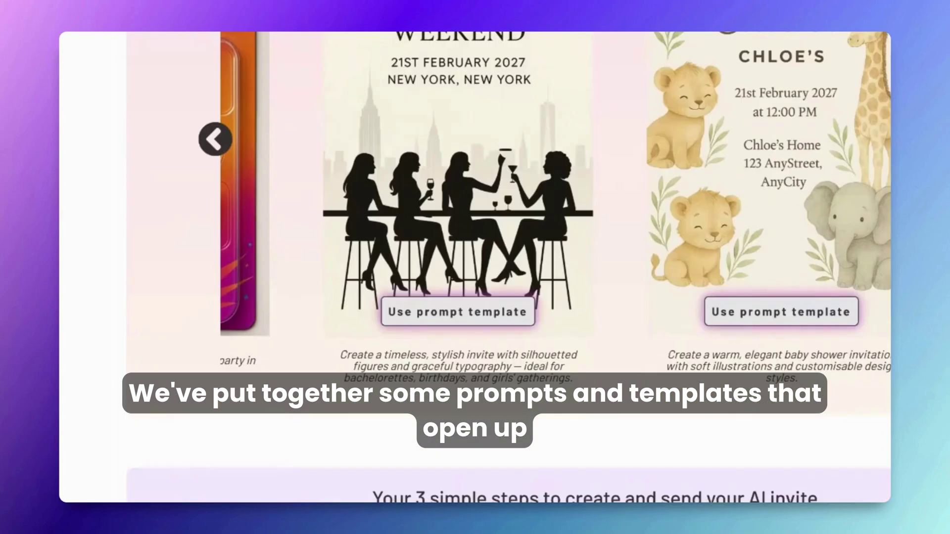
pyautogui.click(215, 139)
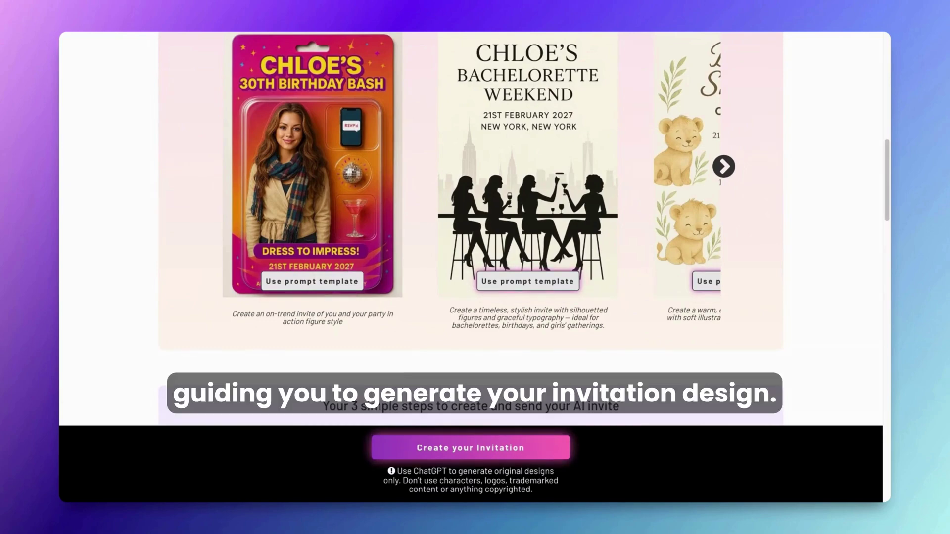
pyautogui.scroll(-15, 444, 300)
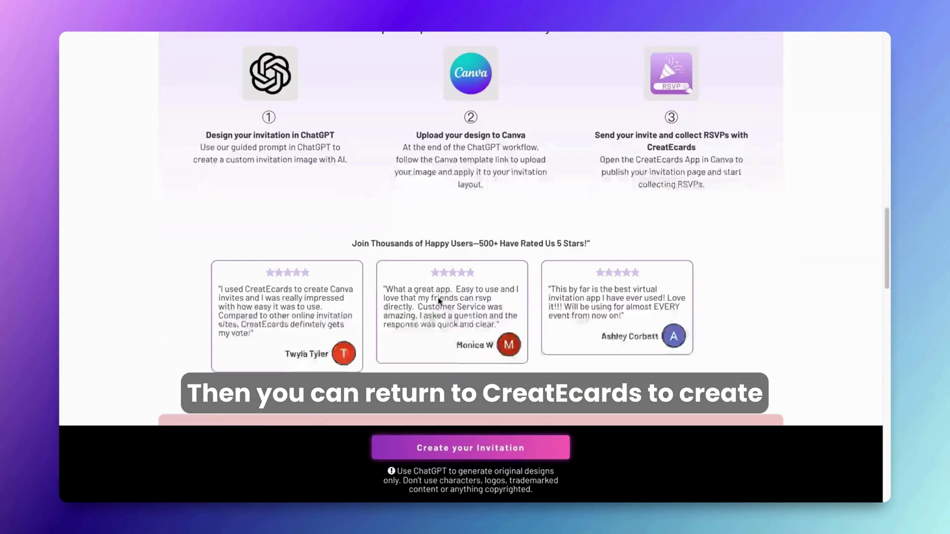
pyautogui.scroll(-2, 444, 300)
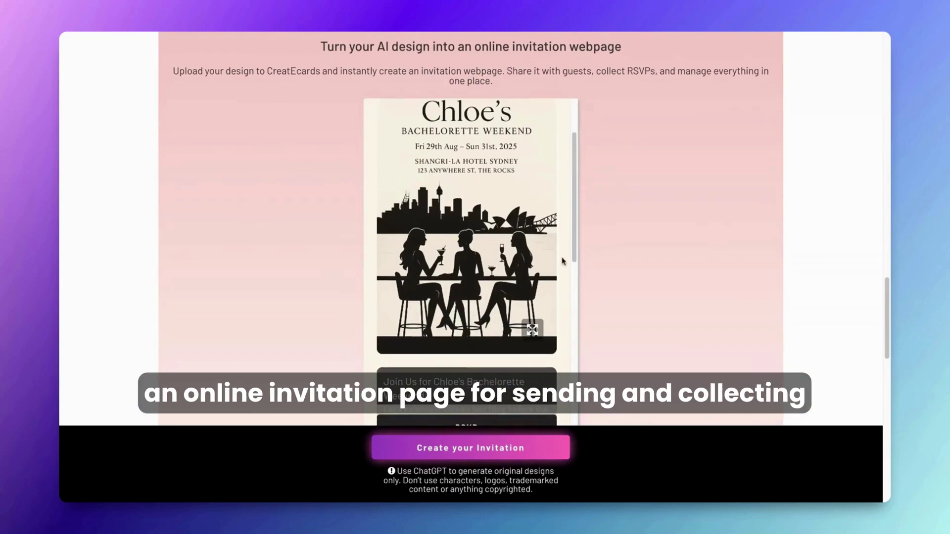
pyautogui.scroll(-1, 578, 204)
pyautogui.scroll(-3, 578, 204)
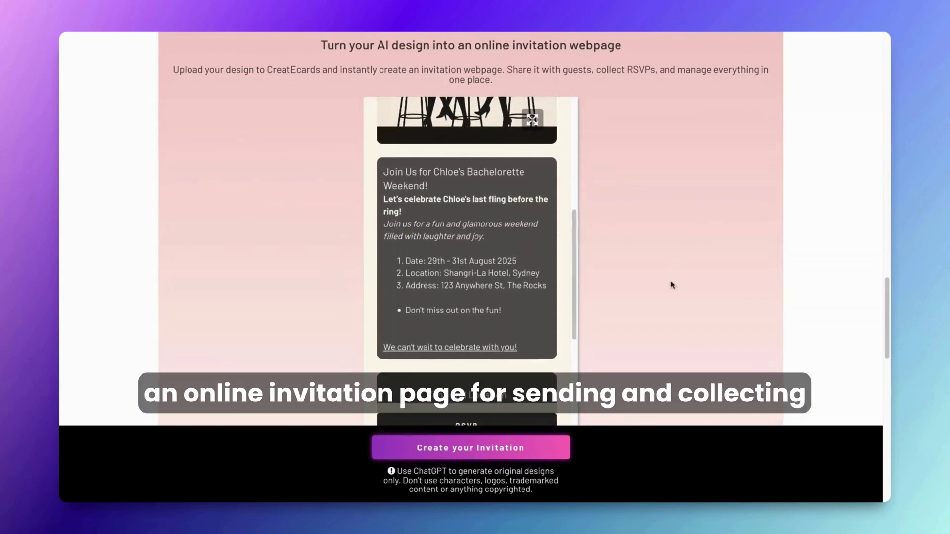
pyautogui.scroll(-1, 604, 234)
pyautogui.scroll(-5, 576, 218)
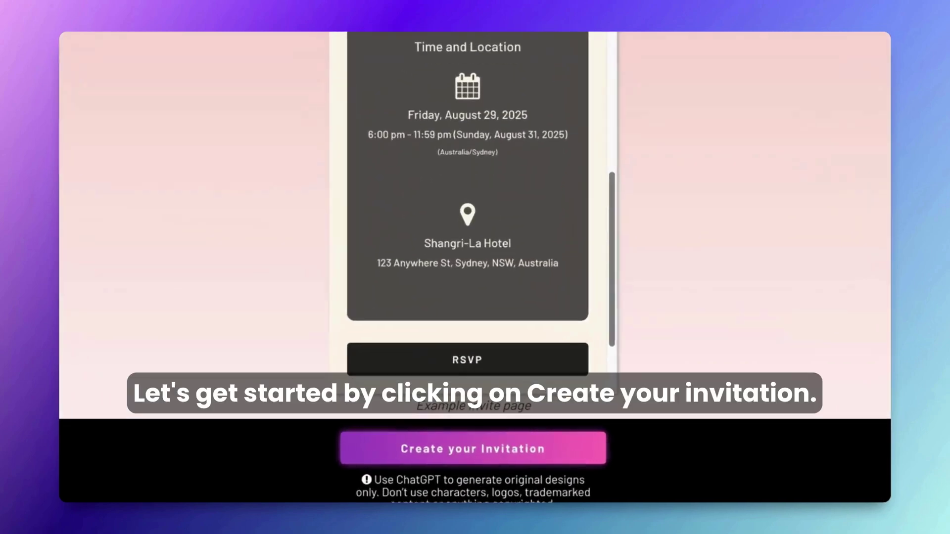
pyautogui.click(465, 450)
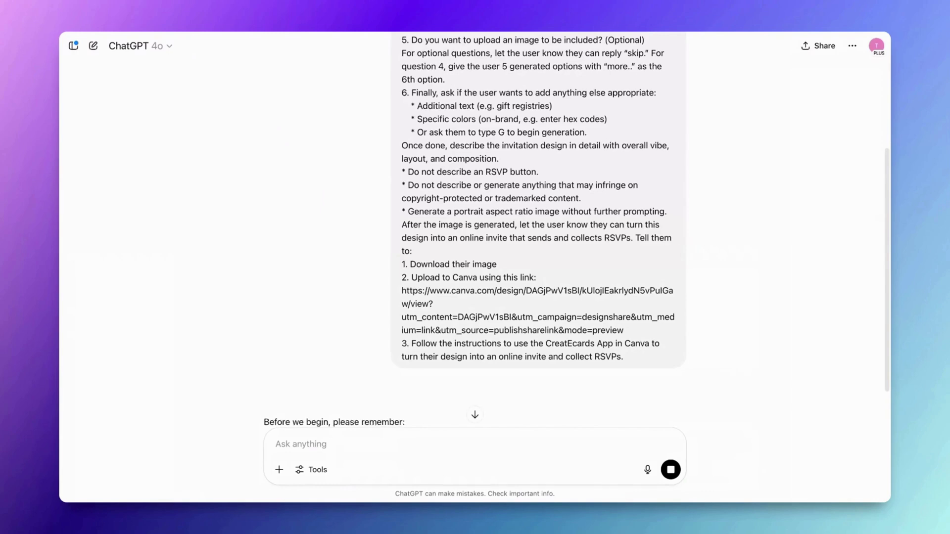
# Step: Answer with the title 'Tom's 43rd Cocktail Party' and the date Friday 13th June 2025
pyautogui.scroll(-4, 223, 106)
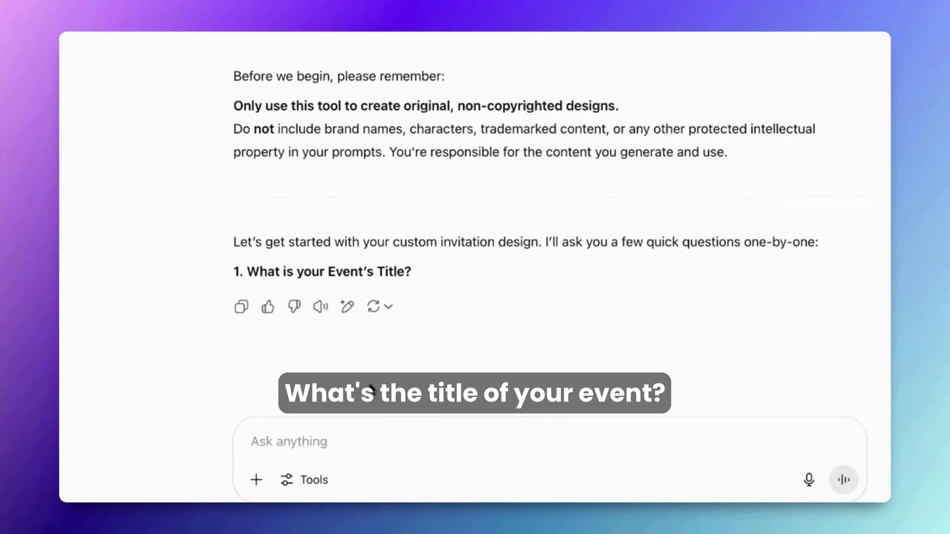
pyautogui.write("Tom's 4")
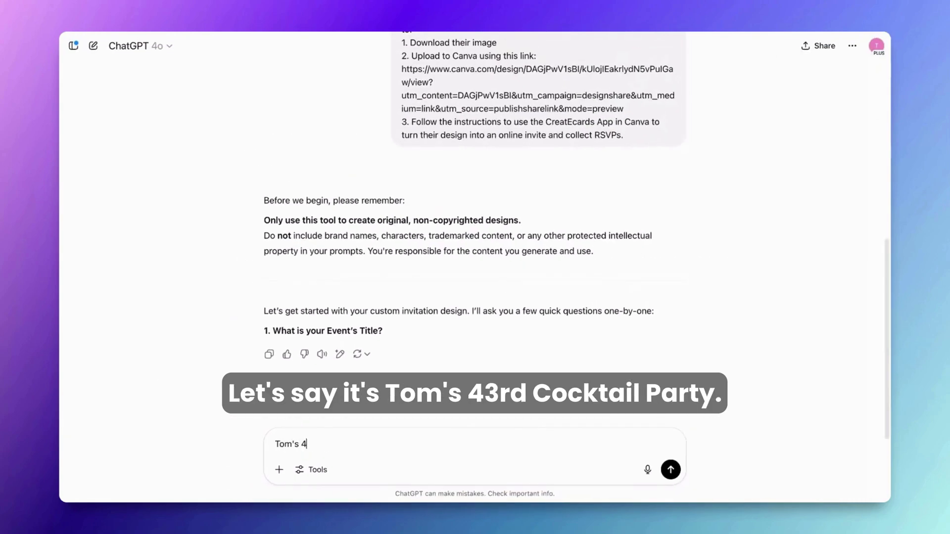
pyautogui.write('3rd Cocktail Party')
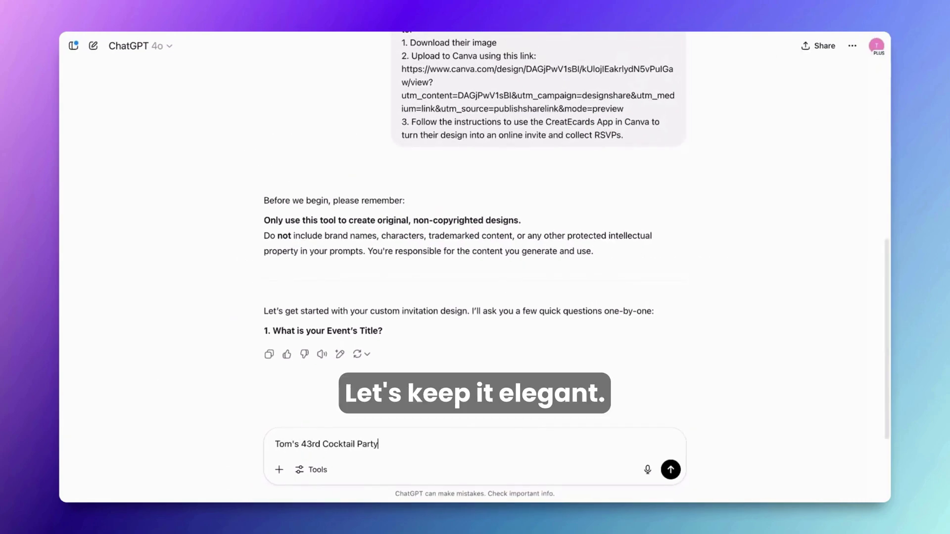
pyautogui.press('Return')
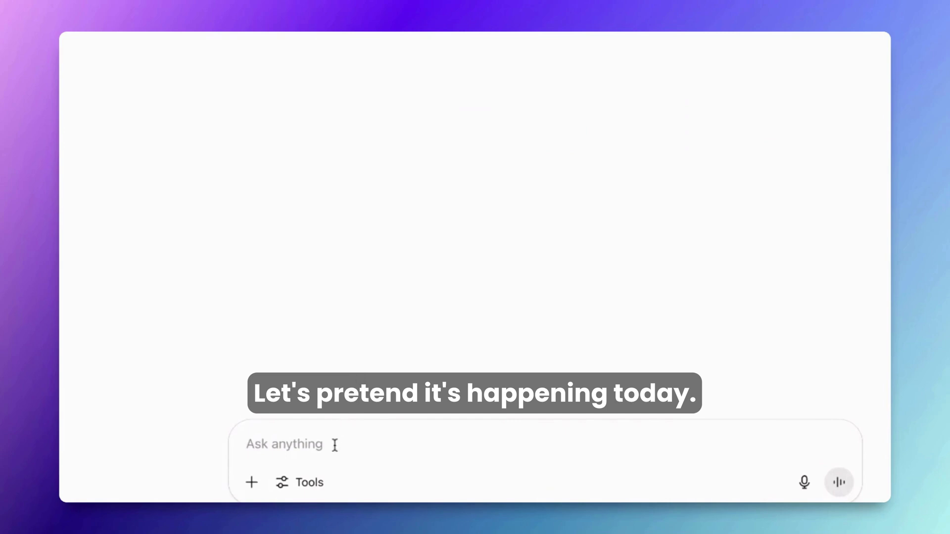
pyautogui.write('Friday 13th June | 2025')
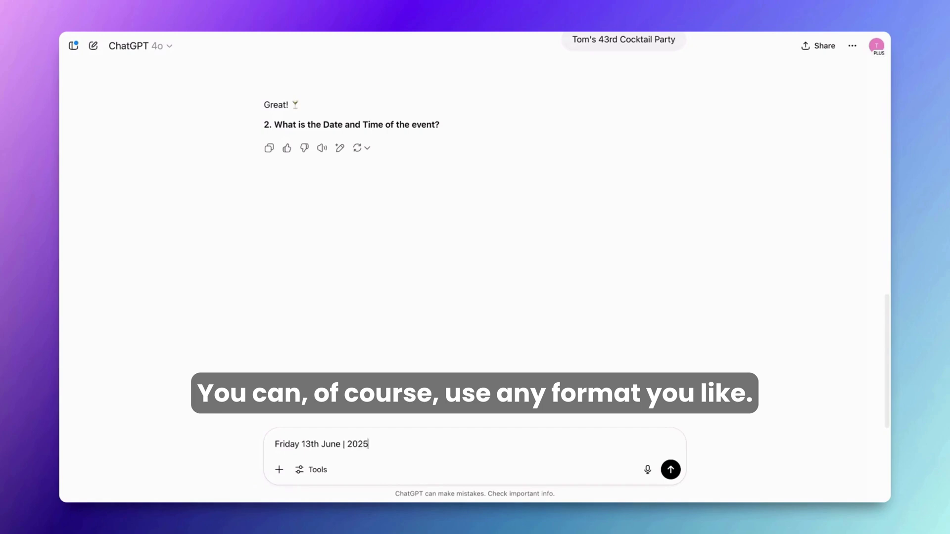
pyautogui.press('Return')
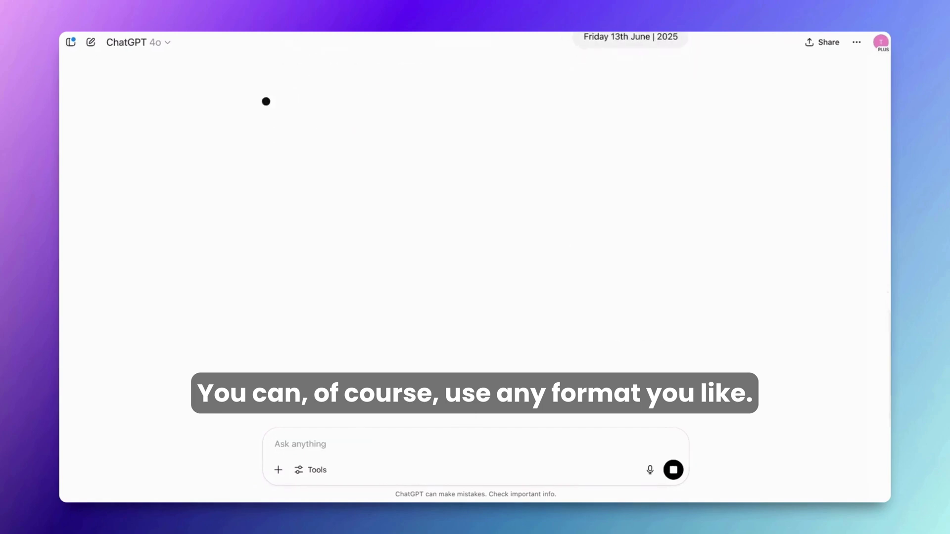
# Step: Give the placeholder venue 'The Bar' with a 123 AnyStreet address on a second line
pyautogui.click(377, 446)
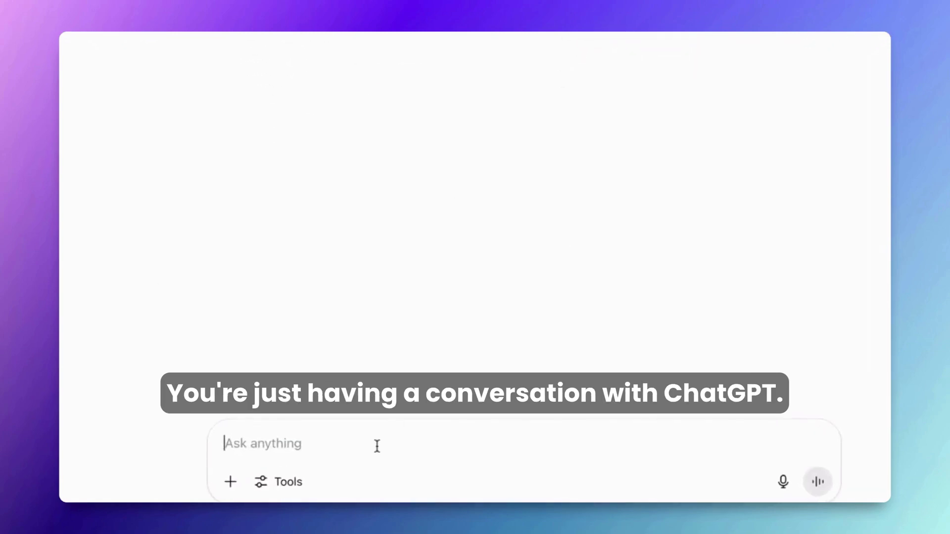
pyautogui.write('The Bar')
pyautogui.hotkey('shift', 'Return')
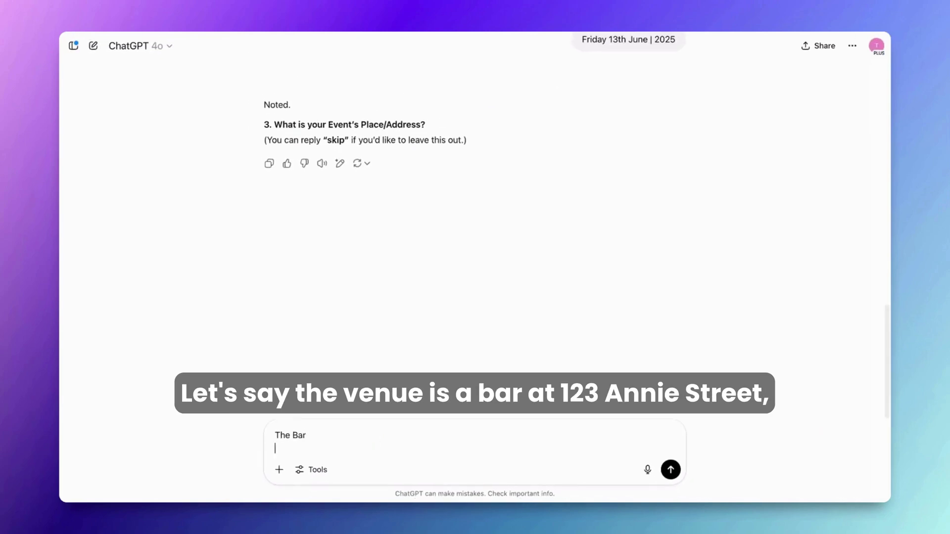
pyautogui.write('123 AnyStreet, Anywh')
pyautogui.press('BackSpace')
pyautogui.press('BackSpace')
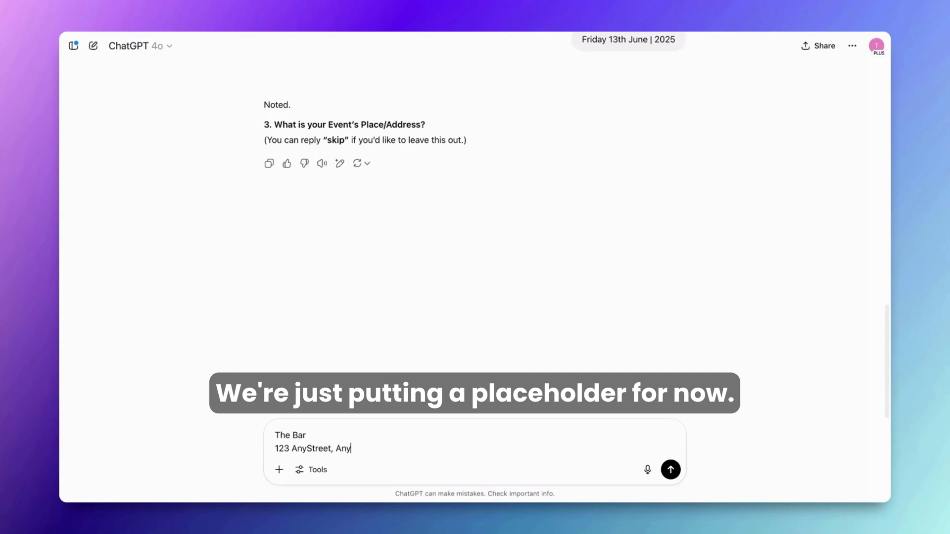
pyautogui.write('Town')
pyautogui.press('Return')
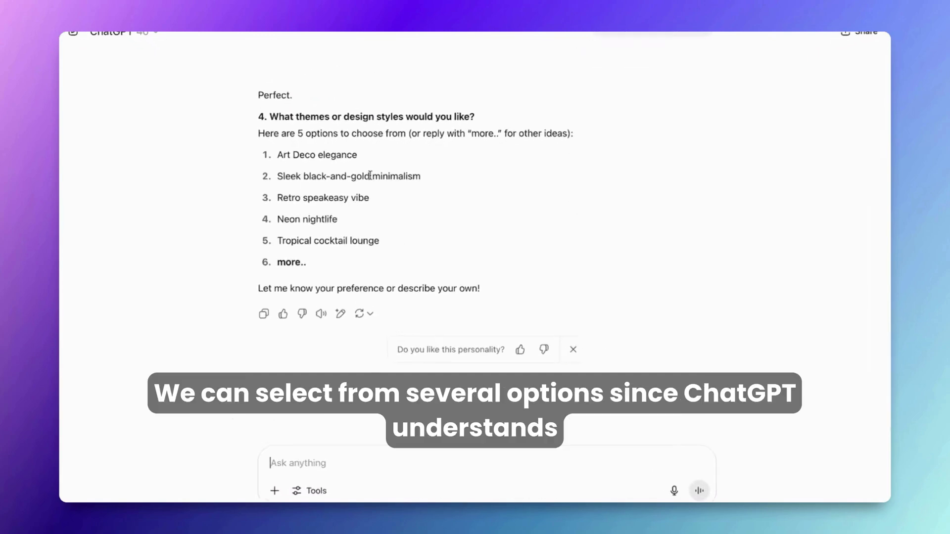
# Step: Choose theme option 5, Tropical cocktail lounge
pyautogui.tripleClick(333, 218)
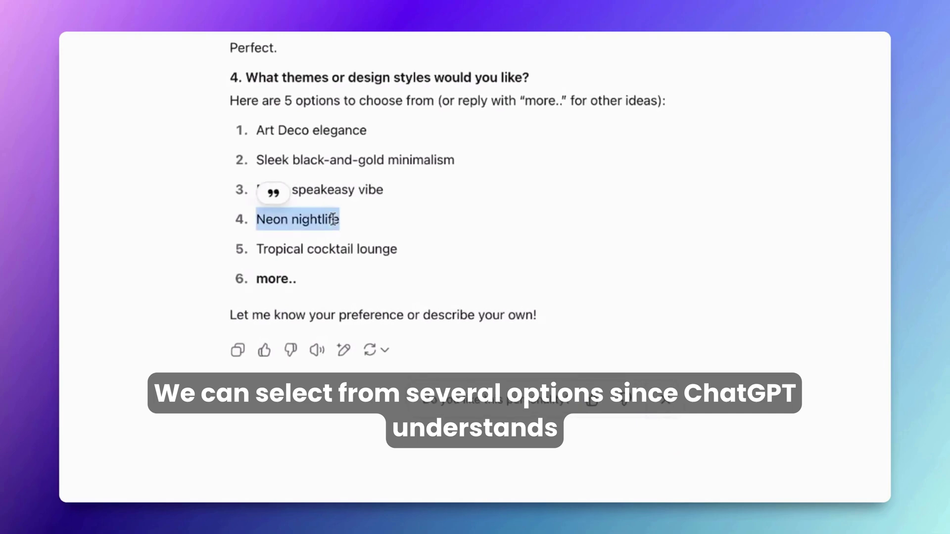
pyautogui.click(304, 276)
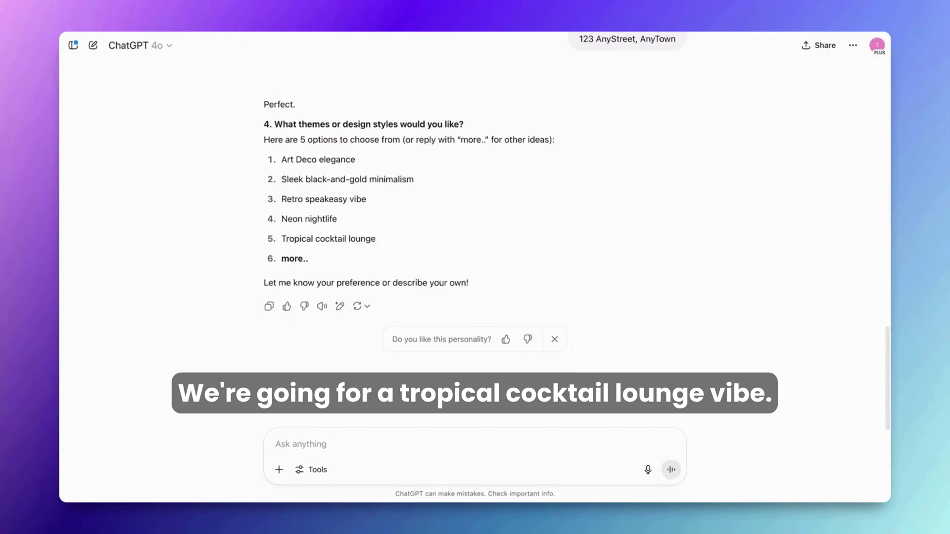
pyautogui.tripleClick(329, 239)
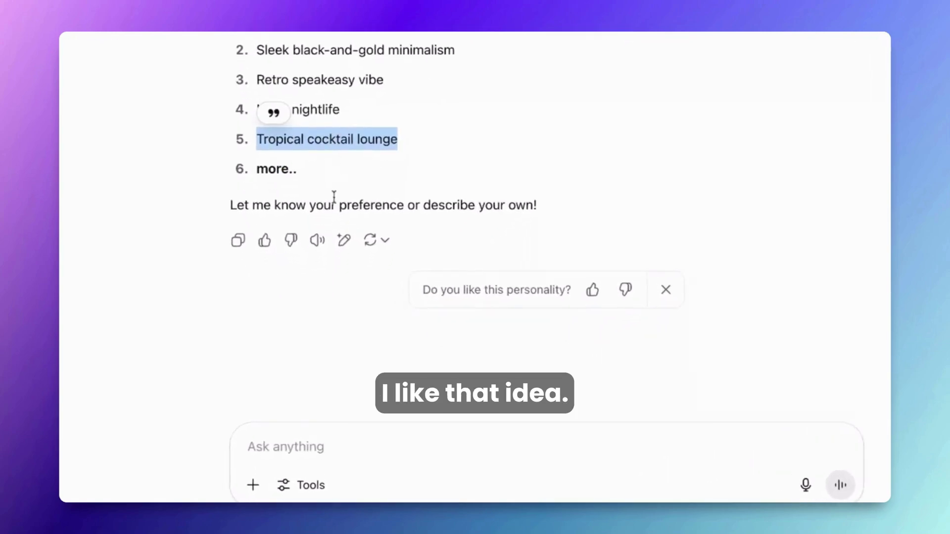
pyautogui.click(329, 171)
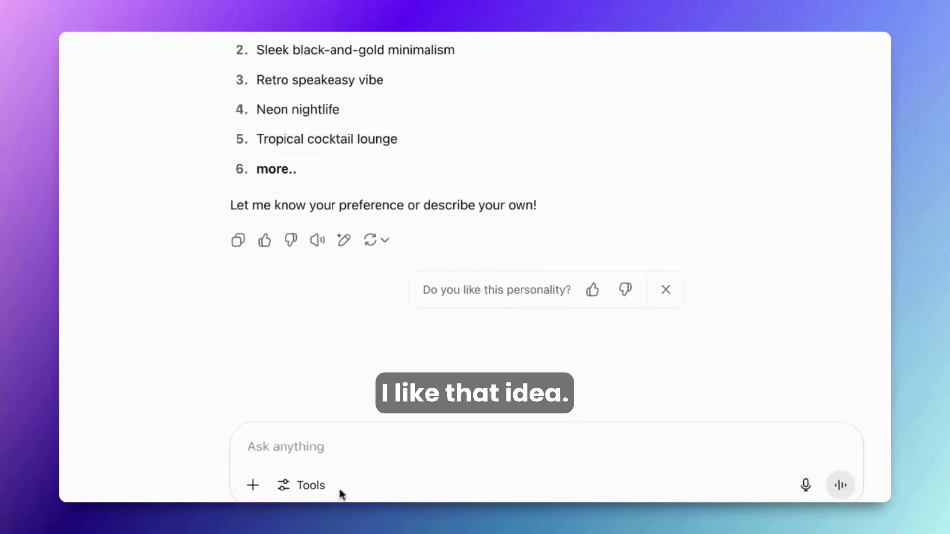
pyautogui.click(330, 436)
pyautogui.write('5')
pyautogui.press('Return')
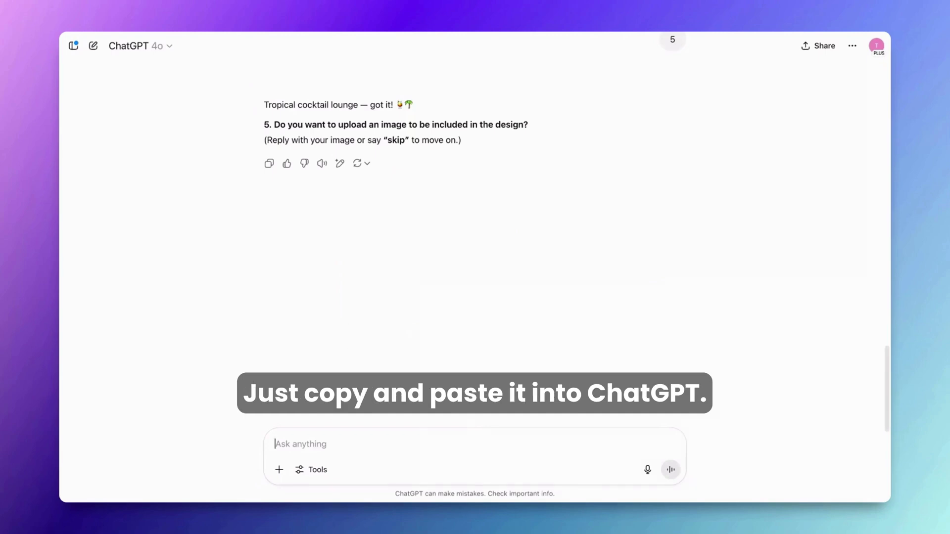
# Step: Paste in and send the photo to include in the invitation design
pyautogui.press('super+v')
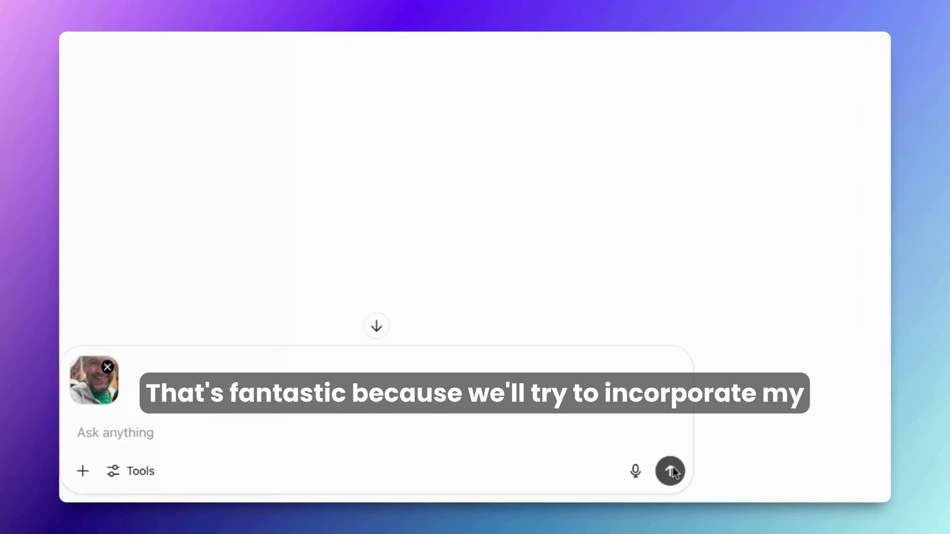
pyautogui.click(671, 472)
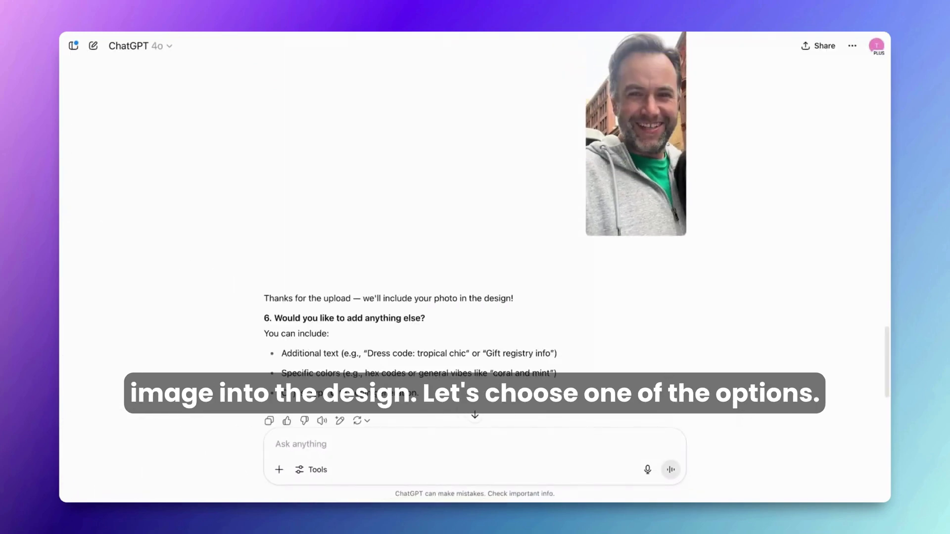
pyautogui.scroll(-2, 655, 331)
pyautogui.moveTo(466, 291); pyautogui.dragTo(368, 291)
pyautogui.press('super+c')
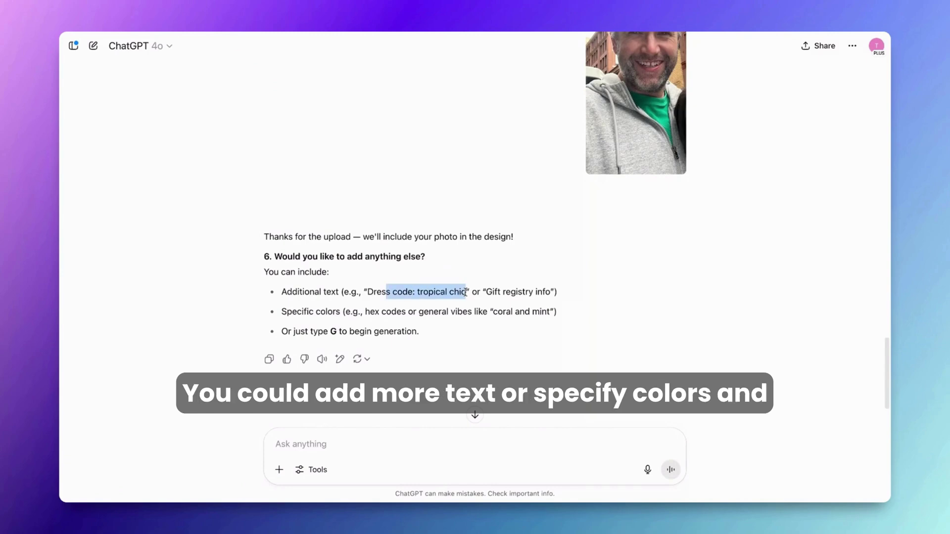
# Step: Send the tropical chic dress code plus '. Lets make it surreal, cartoon like'
pyautogui.click(352, 430)
pyautogui.press('super+v')
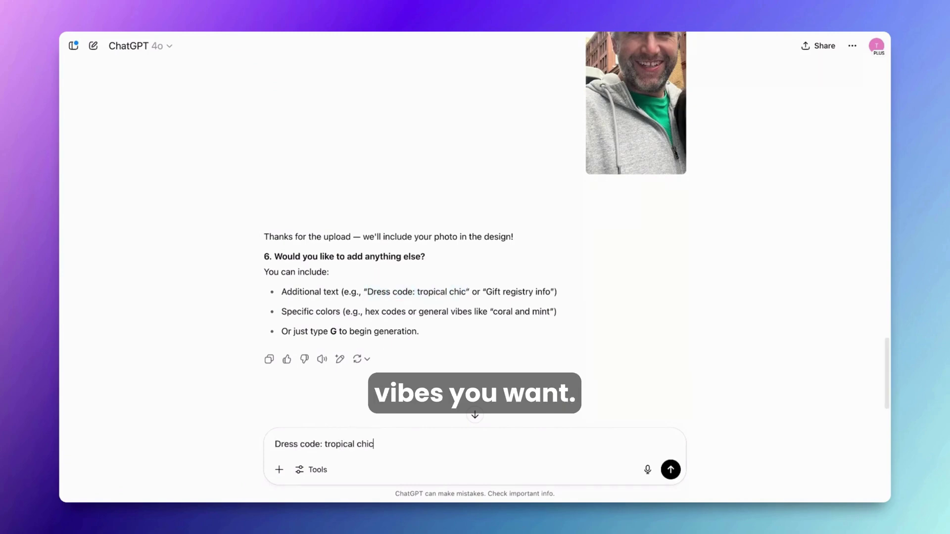
pyautogui.write('. Lets make i')
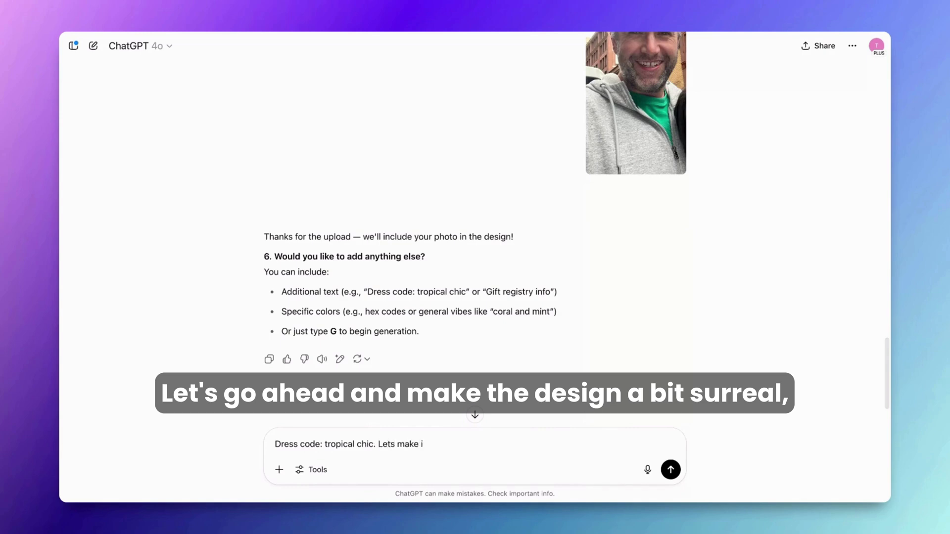
pyautogui.write('t surreal,')
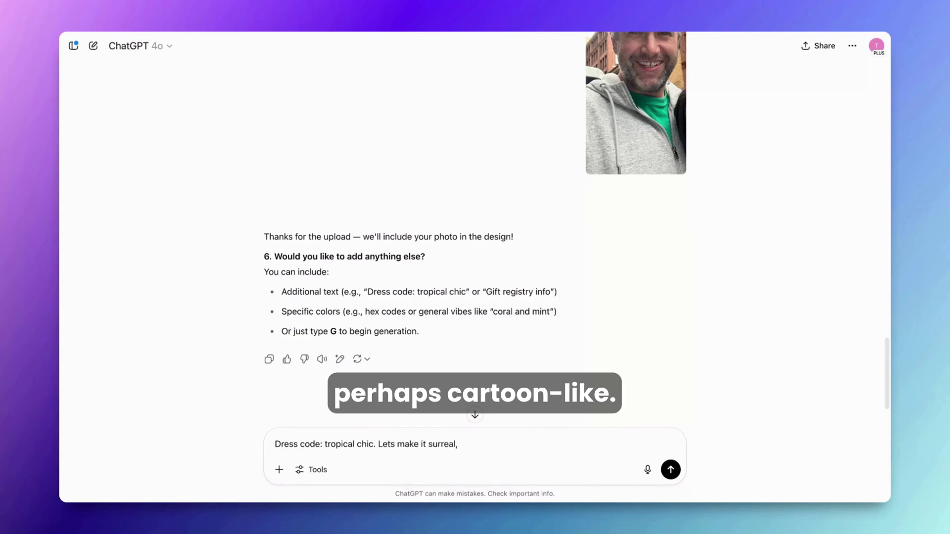
pyautogui.write(' cartoon like')
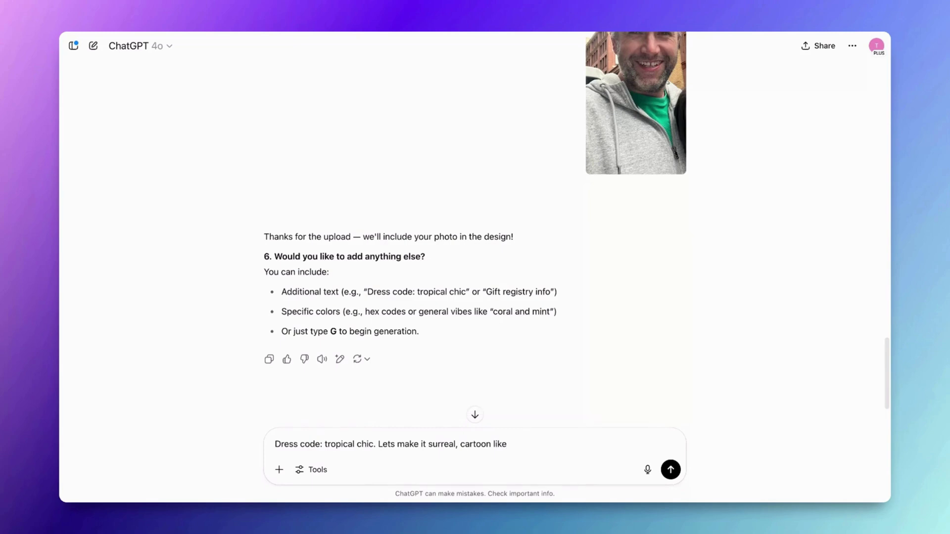
pyautogui.press('Return')
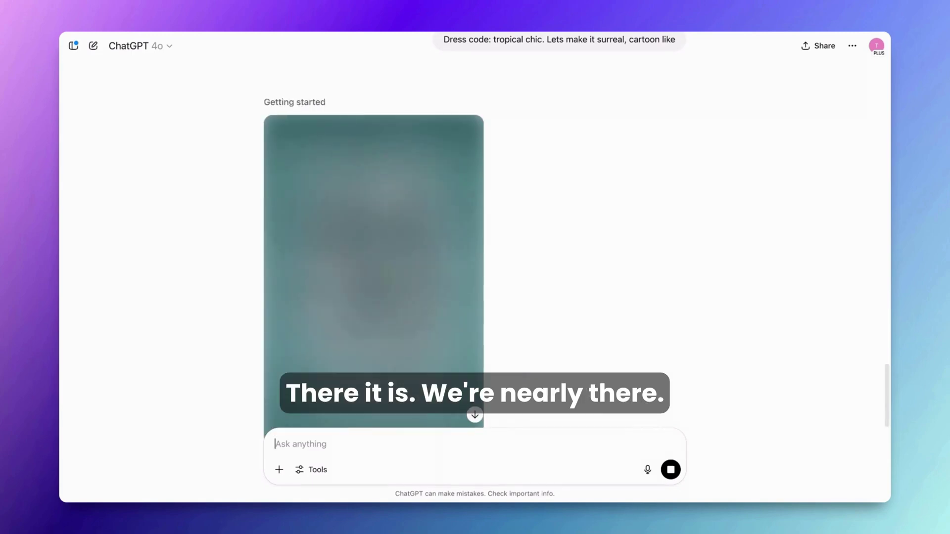
# Step: Scroll down to view the finished tropical 43rd cocktail party invitation image
pyautogui.scroll(-3, 439, 323)
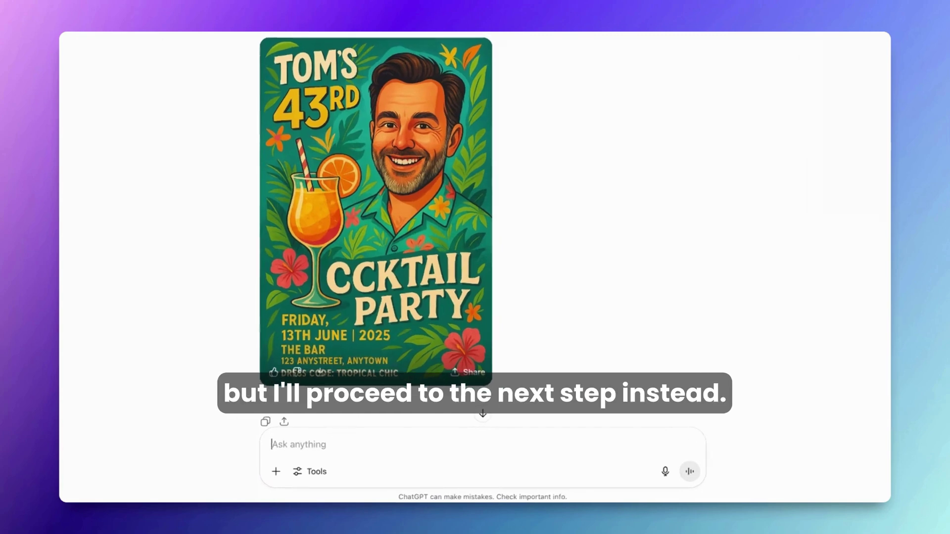
# Step: Ask ChatGPT for the 'next step'
pyautogui.scroll(-1, 335, 437)
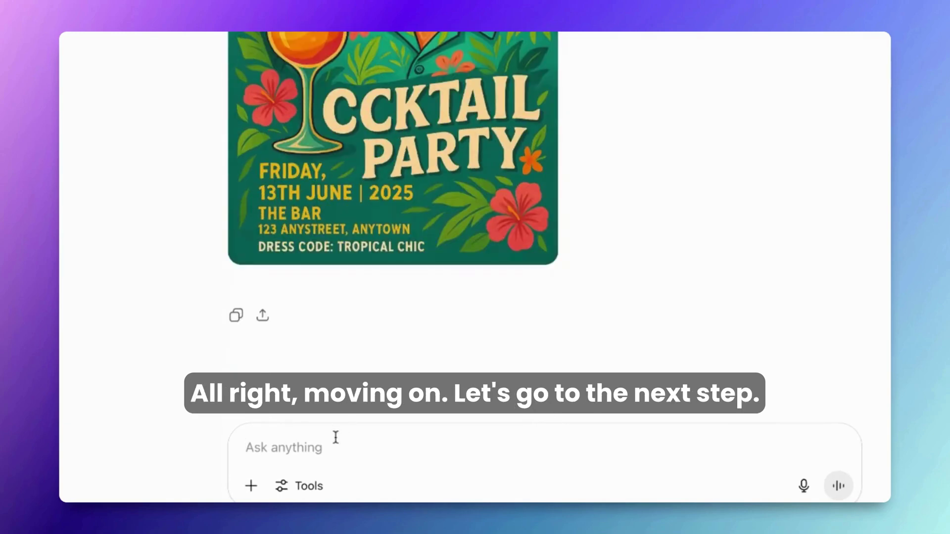
pyautogui.write('next ')
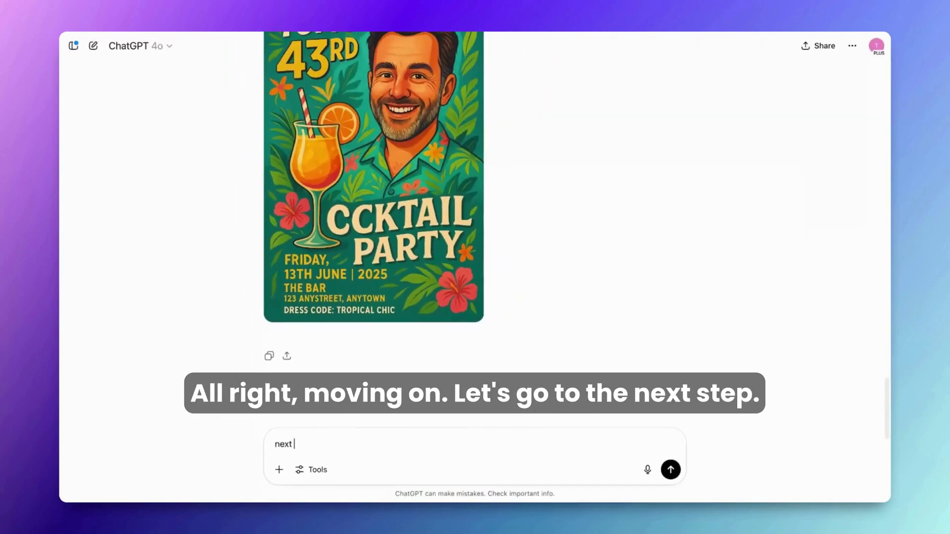
pyautogui.write('step')
pyautogui.press('Return')
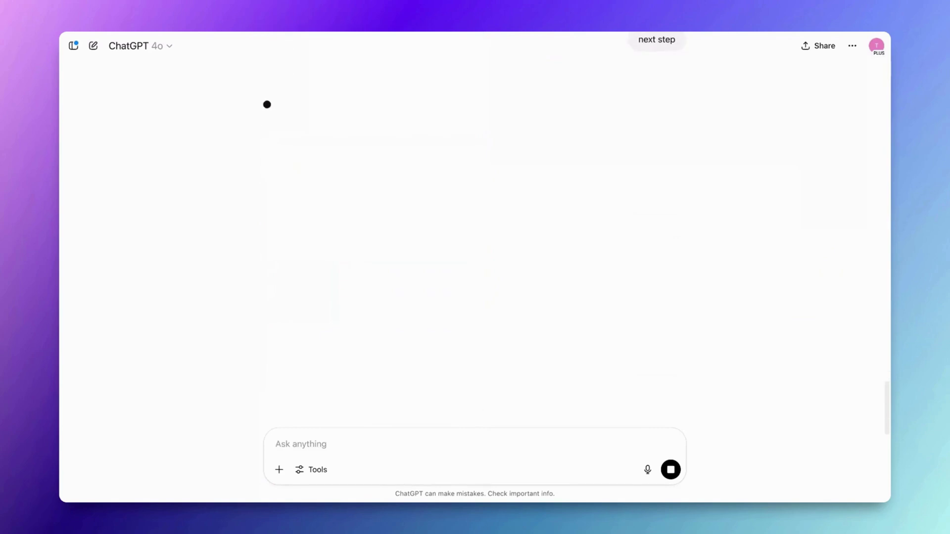
# Step: Read the Canva and CreatEcards publishing steps and follow the Canva template link
pyautogui.scroll(4, 319, 289)
pyautogui.scroll(4, 320, 289)
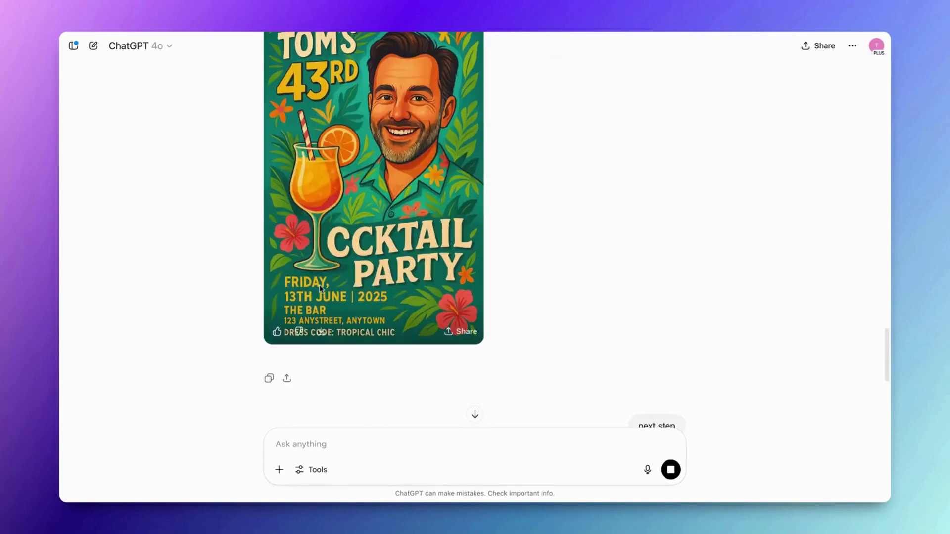
pyautogui.scroll(-5, 319, 289)
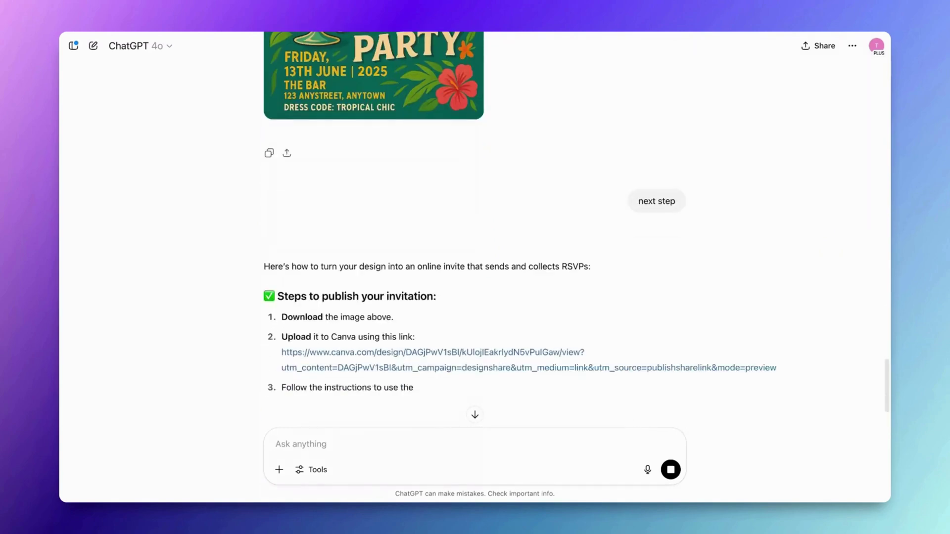
pyautogui.scroll(1, 320, 289)
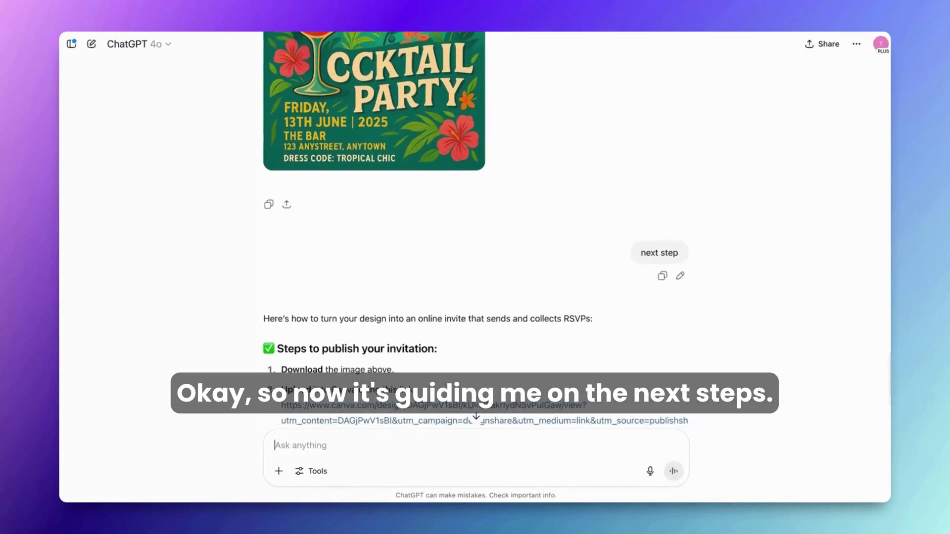
pyautogui.scroll(-1, 320, 289)
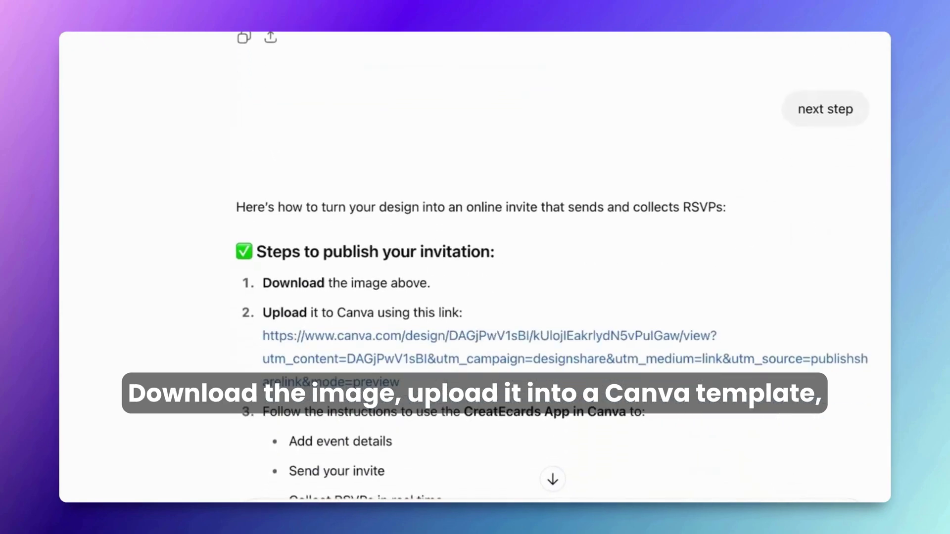
pyautogui.doubleClick(293, 283)
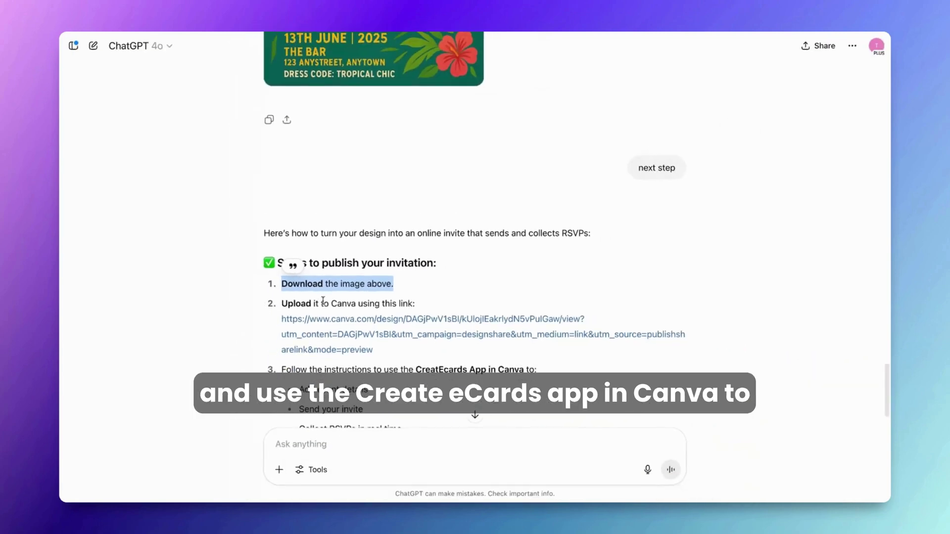
pyautogui.doubleClick(327, 313)
pyautogui.scroll(-1, 360, 340)
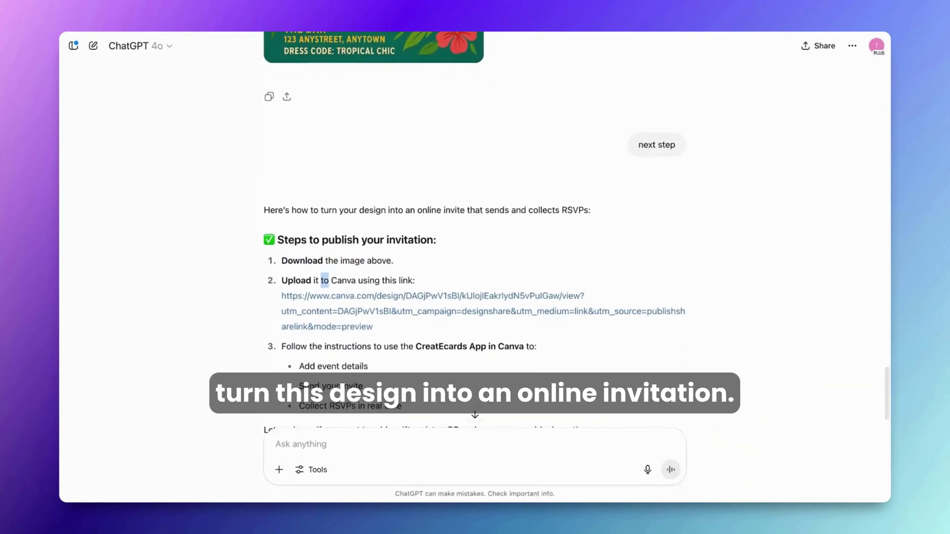
pyautogui.scroll(-4, 448, 285)
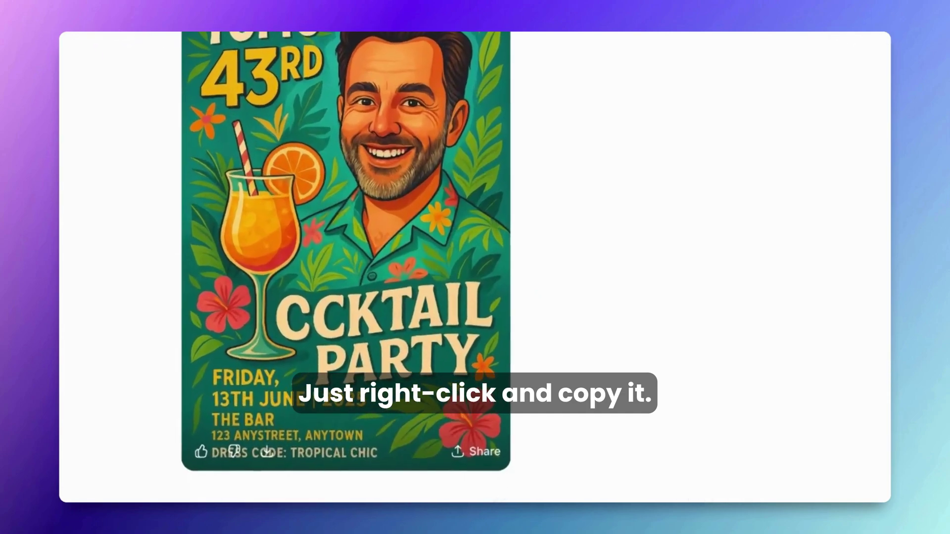
pyautogui.scroll(-6, 445, 233)
pyautogui.click(430, 220)
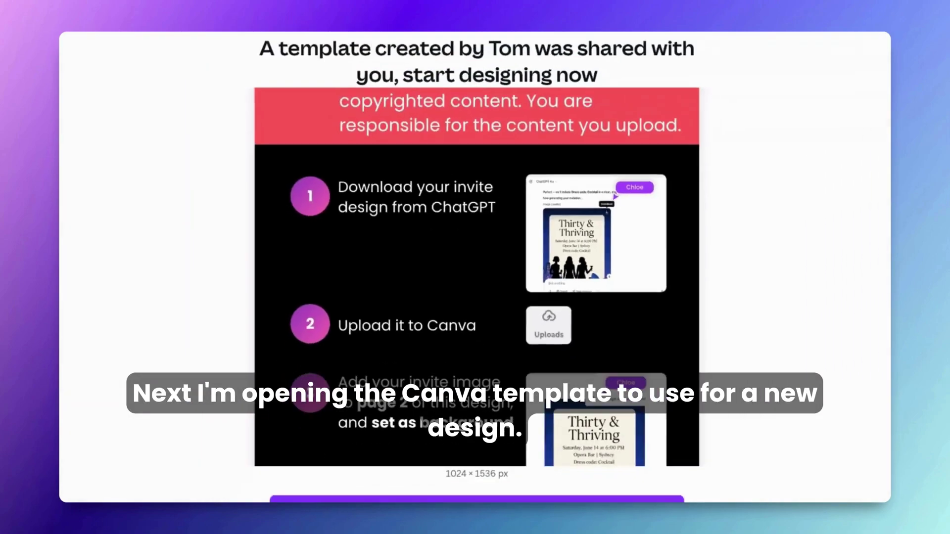
# Step: Start a new design from the template and paste the poster onto page 2
pyautogui.scroll(-3, 464, 439)
pyautogui.click(464, 439)
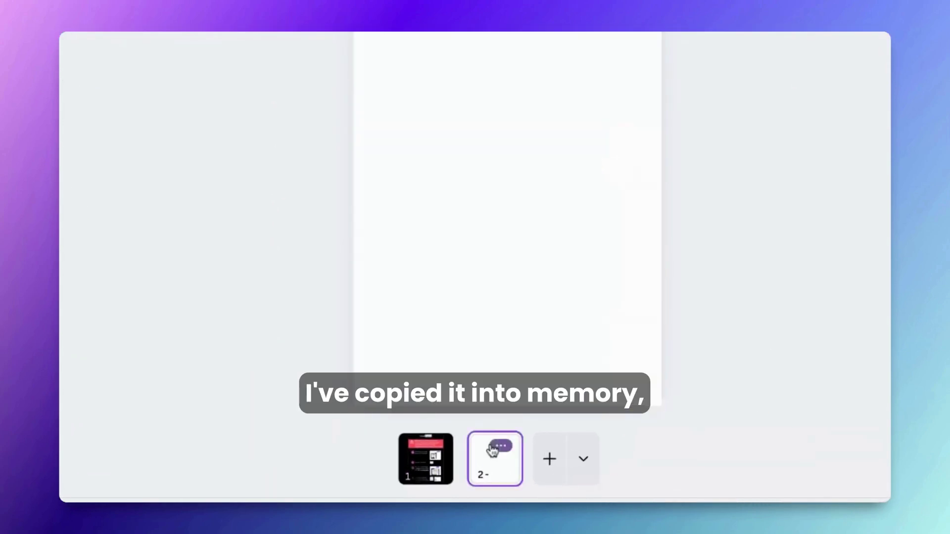
pyautogui.rightClick(489, 243)
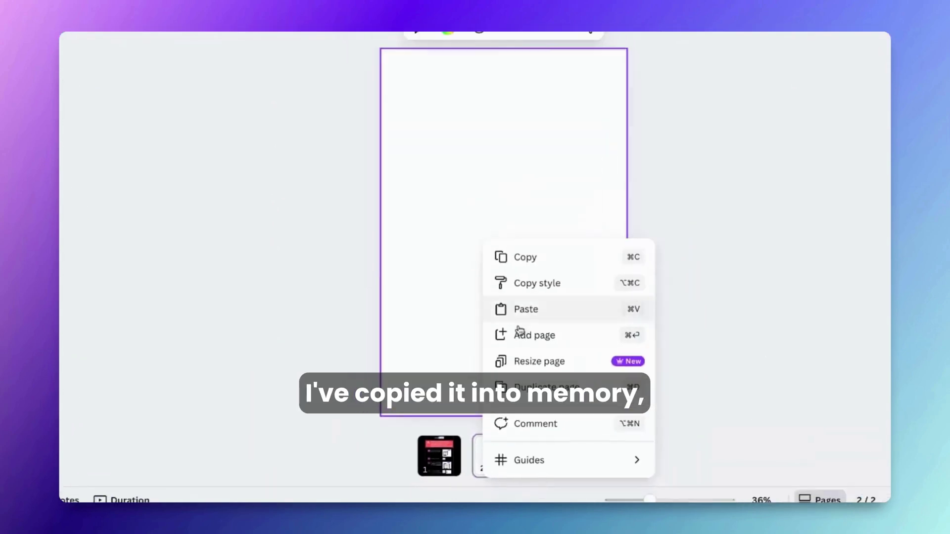
pyautogui.click(524, 308)
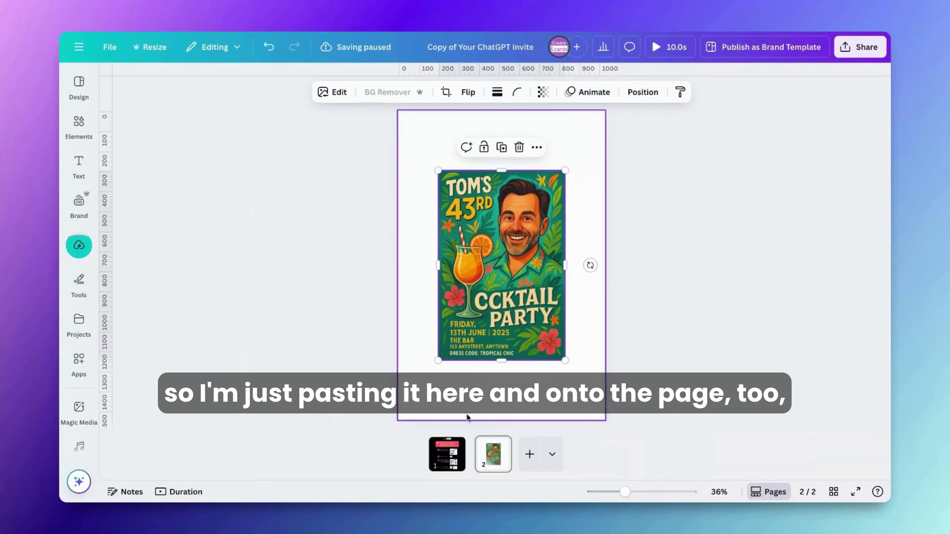
# Step: Set the poster as page 2's background and bring up page 1's actions
pyautogui.click(448, 455)
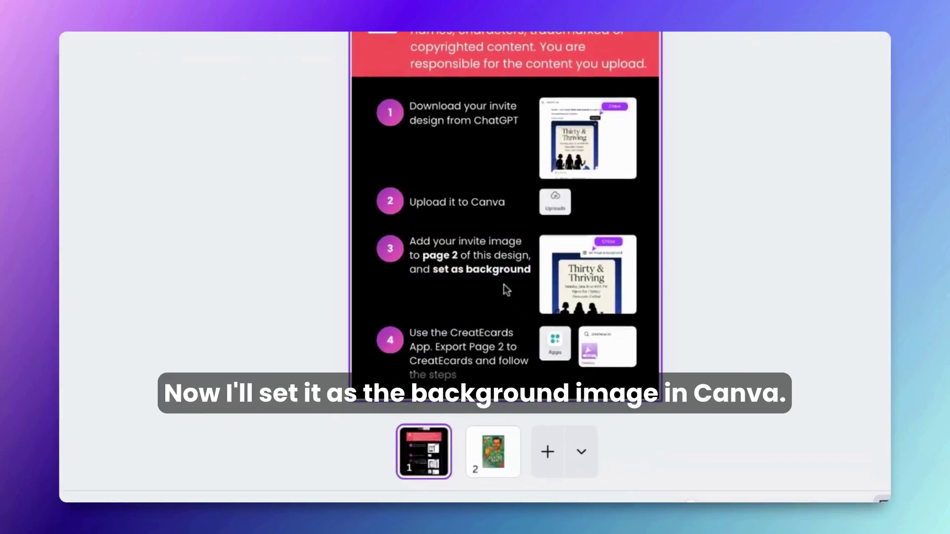
pyautogui.click(493, 451)
pyautogui.rightClick(521, 192)
pyautogui.click(558, 438)
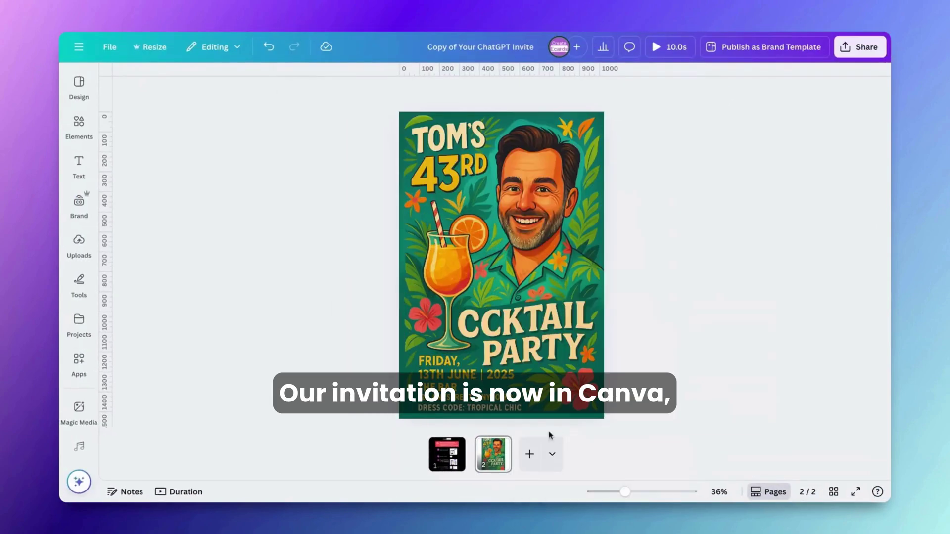
pyautogui.click(449, 458)
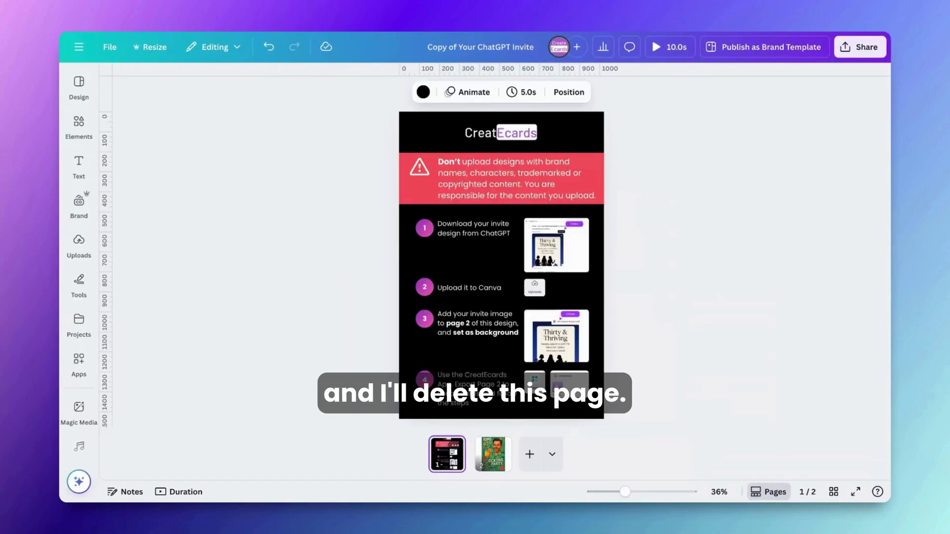
pyautogui.rightClick(458, 445)
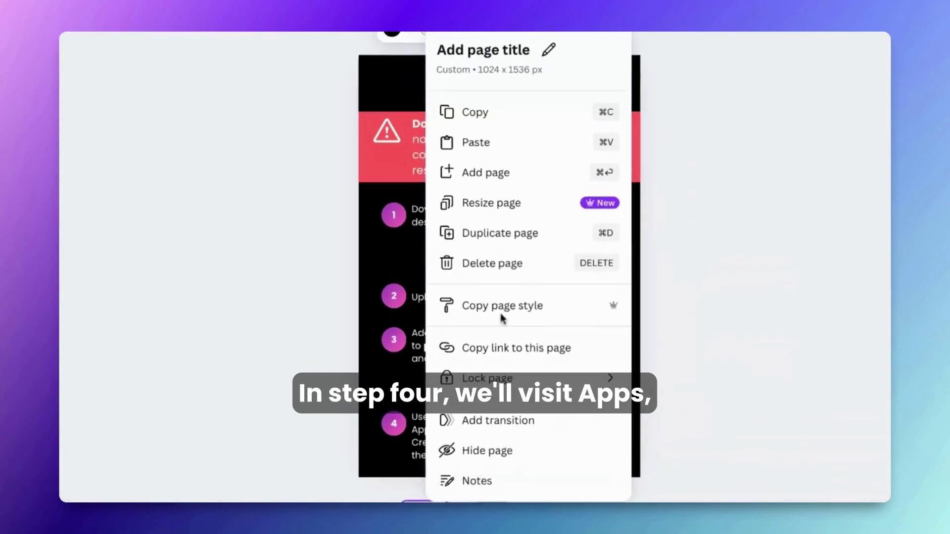
# Step: Delete the instructions page and search the apps for 'createcards'
pyautogui.click(505, 268)
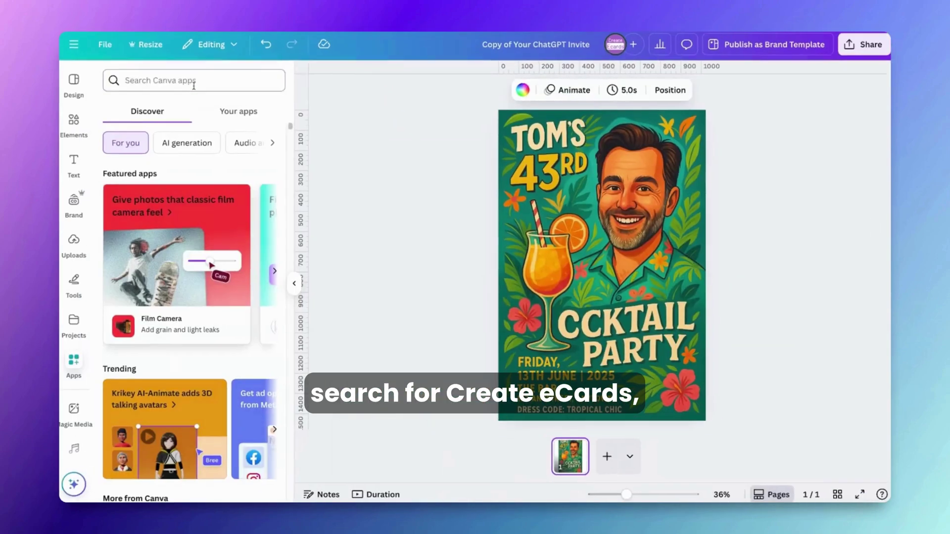
pyautogui.click(194, 82)
pyautogui.write('createcards')
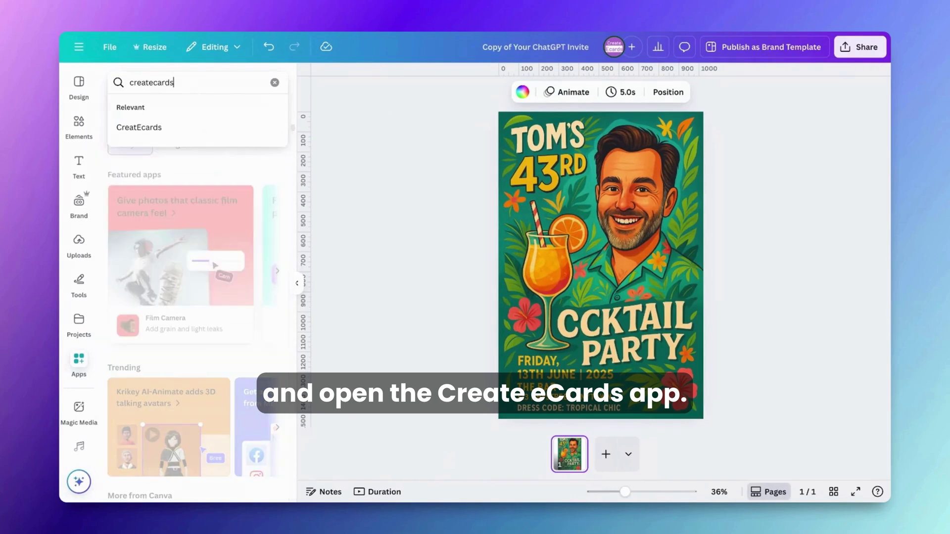
pyautogui.press('Return')
# Step: Open the CreatEcards app and sync the design
pyautogui.click(133, 107)
pyautogui.click(124, 121)
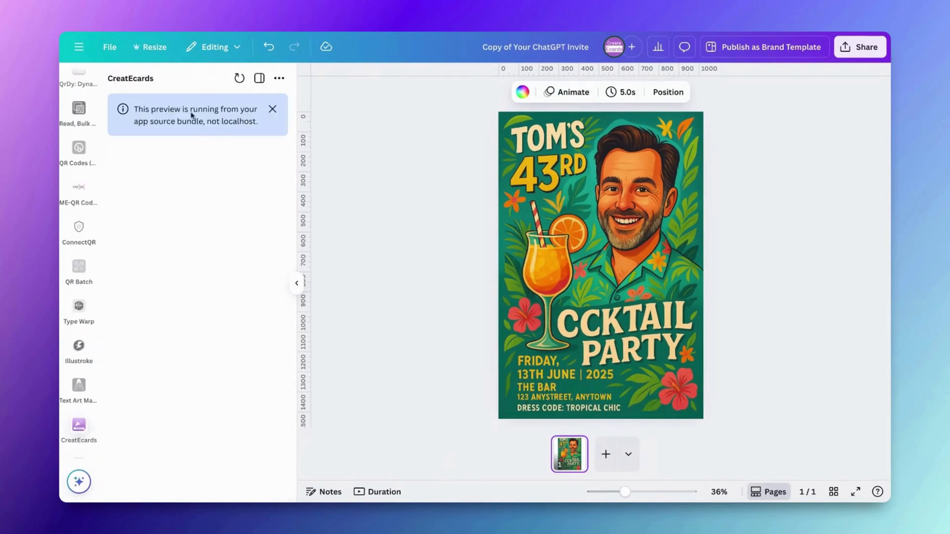
pyautogui.click(273, 110)
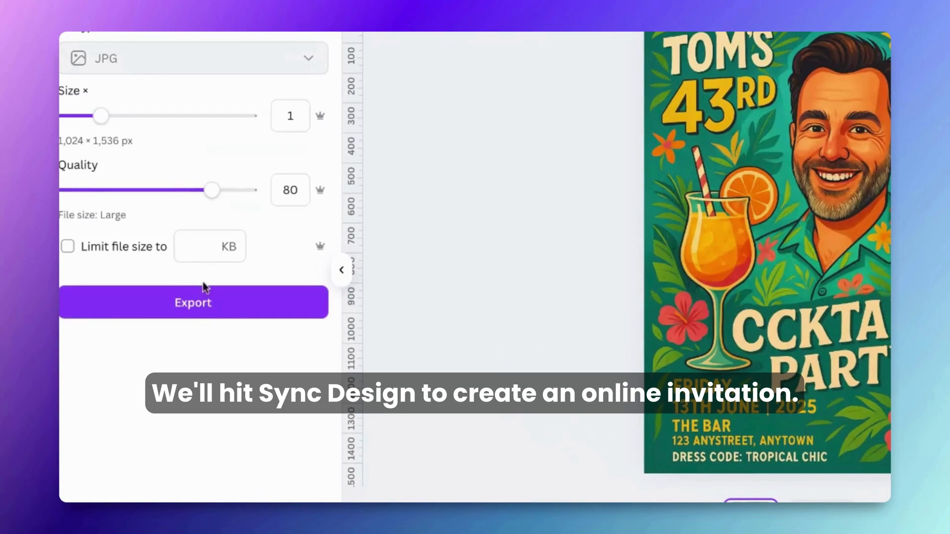
pyautogui.click(204, 292)
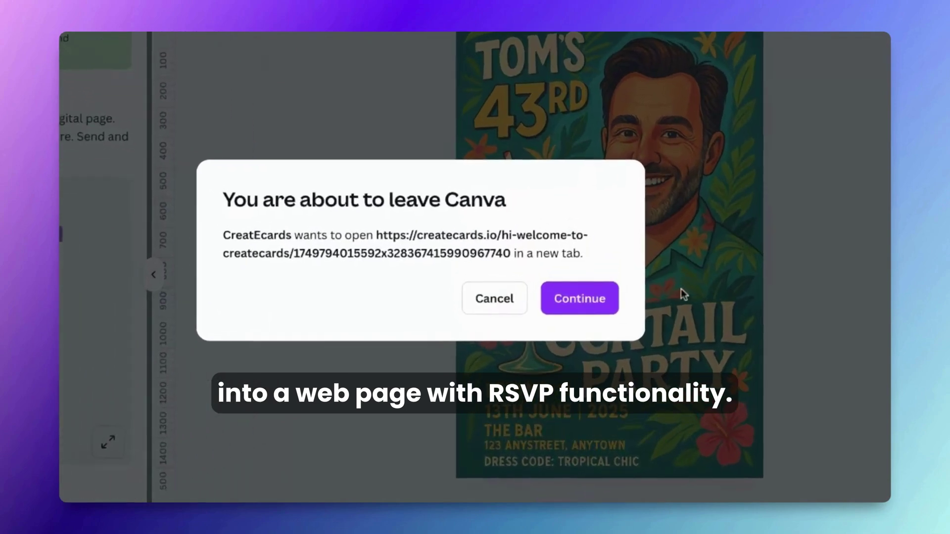
# Step: Continue to CreatEcards in a new tab and let MagicFill pre-fill the event details
pyautogui.click(586, 300)
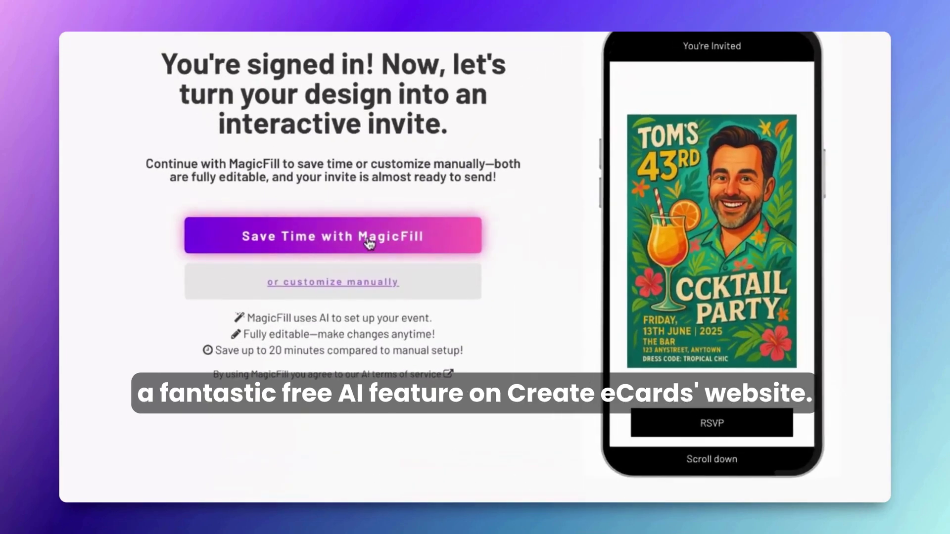
pyautogui.click(369, 239)
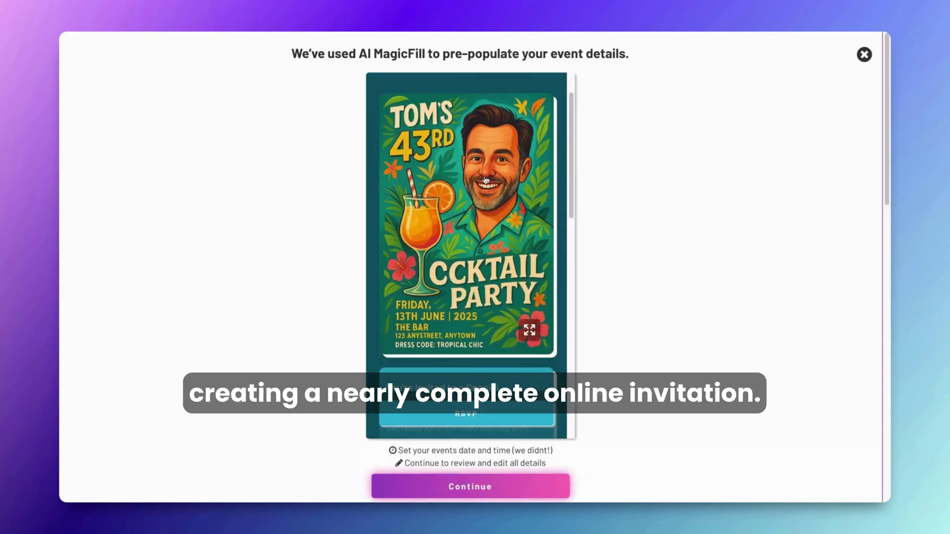
pyautogui.scroll(-3, 488, 307)
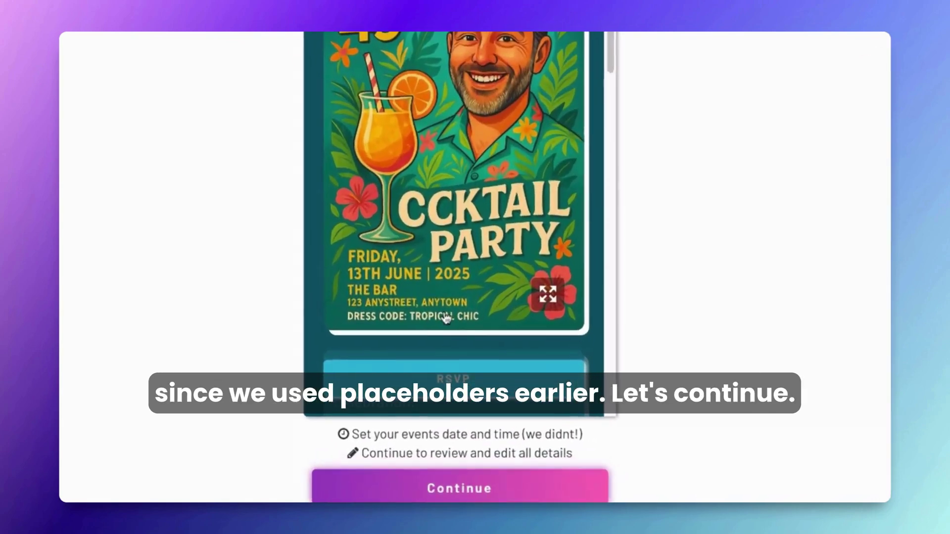
# Step: Set the event country to Australia and the start time to 4:30 PM
pyautogui.click(496, 488)
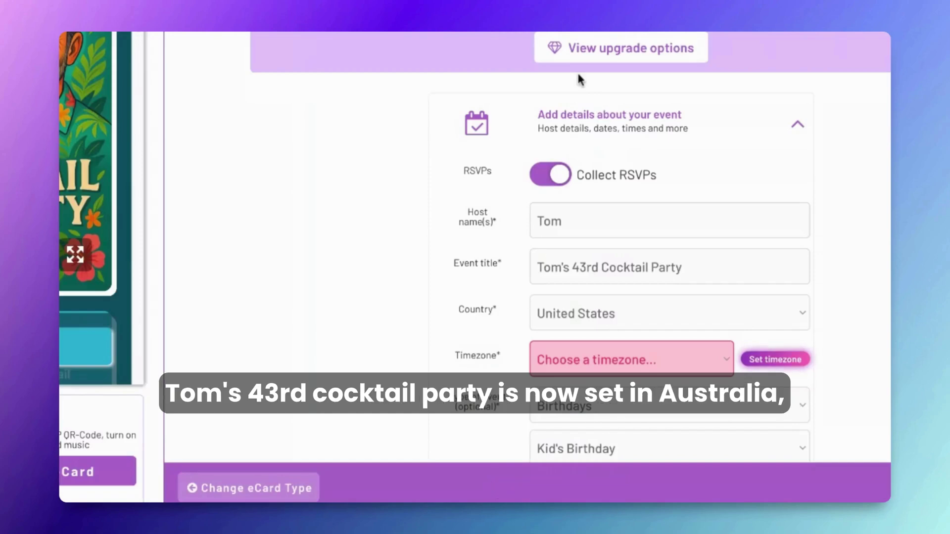
pyautogui.scroll(-2, 584, 336)
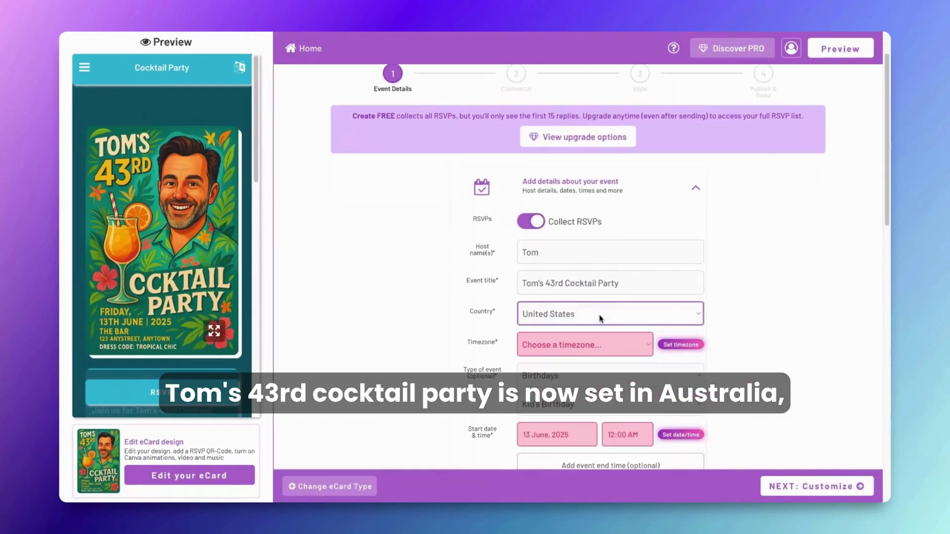
pyautogui.click(601, 319)
pyautogui.click(589, 376)
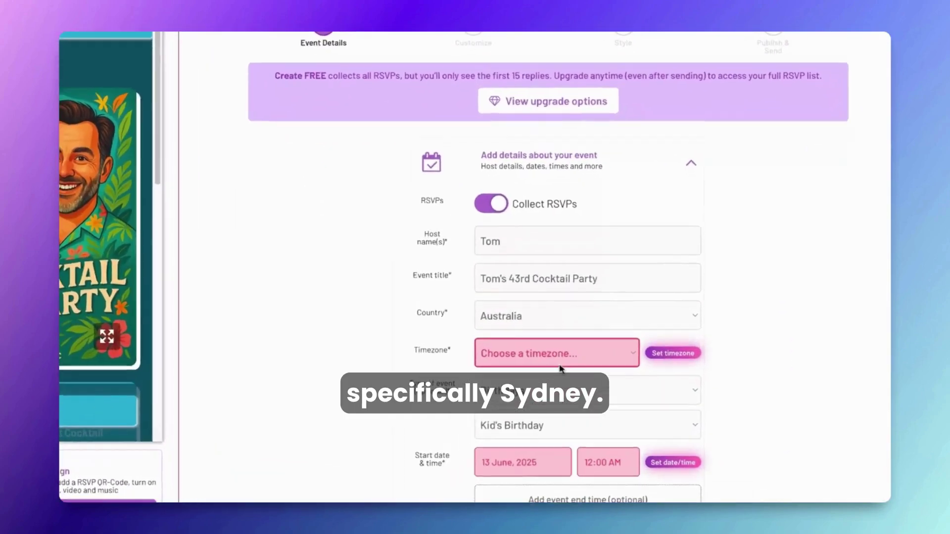
pyautogui.click(605, 469)
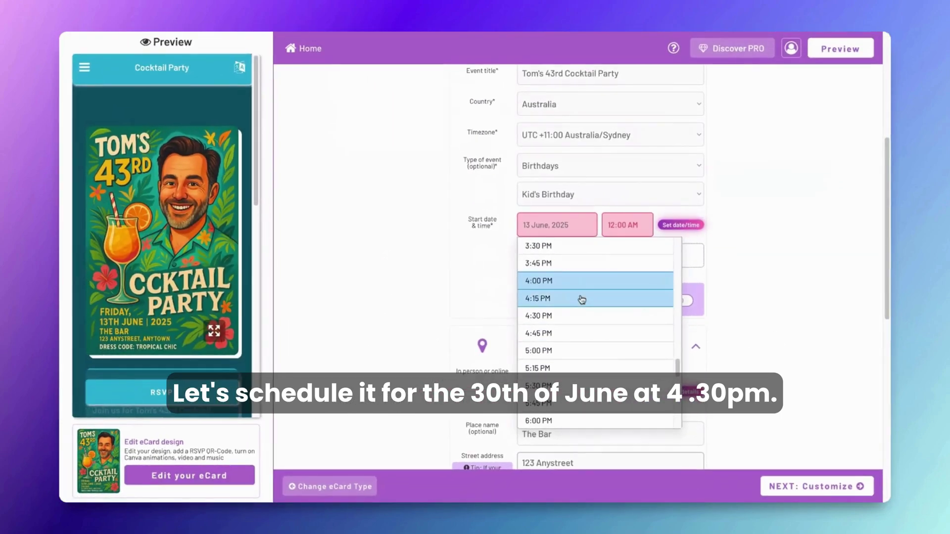
pyautogui.click(509, 219)
# Step: Turn off guest gifting, expand the RSVP settings, and continue to Customize
pyautogui.scroll(-3, 554, 248)
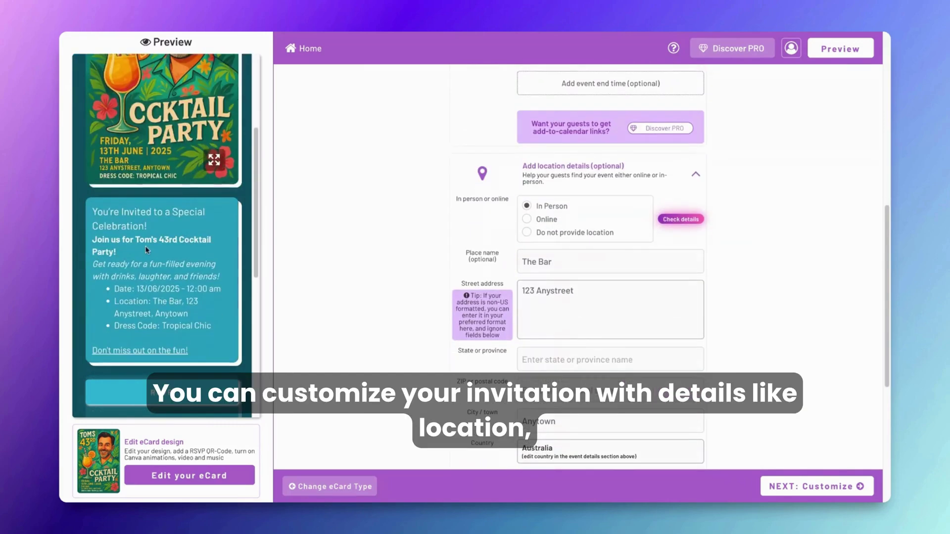
pyautogui.scroll(-5, 732, 293)
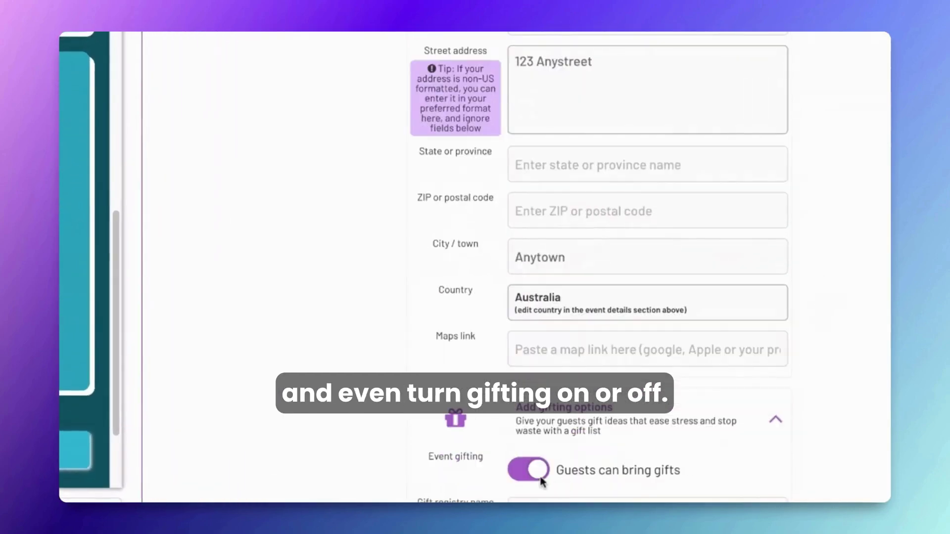
pyautogui.scroll(-3, 550, 460)
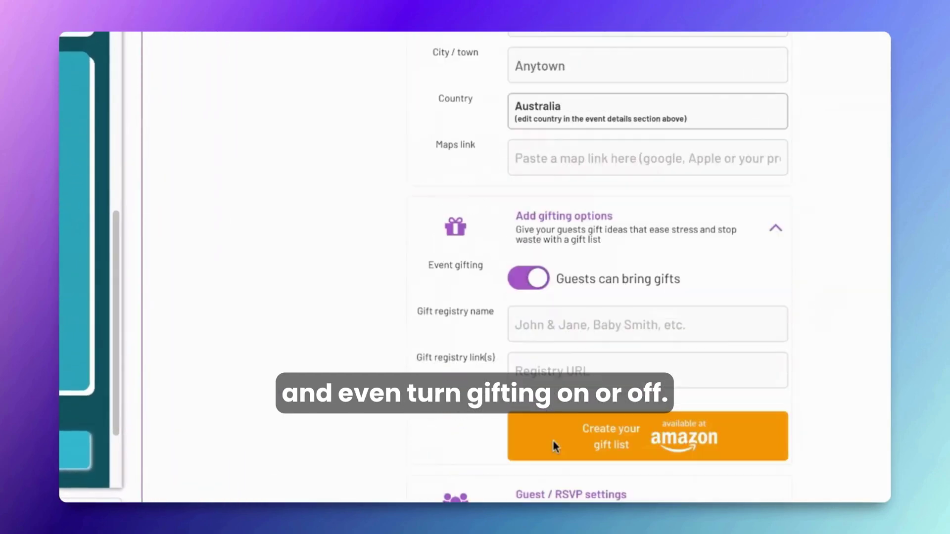
pyautogui.click(541, 286)
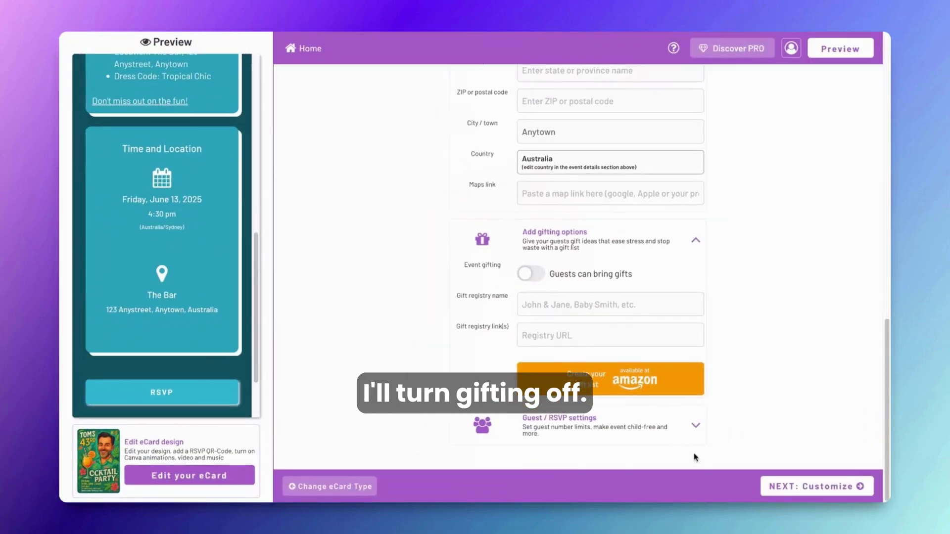
pyautogui.click(643, 425)
pyautogui.scroll(-3, 644, 425)
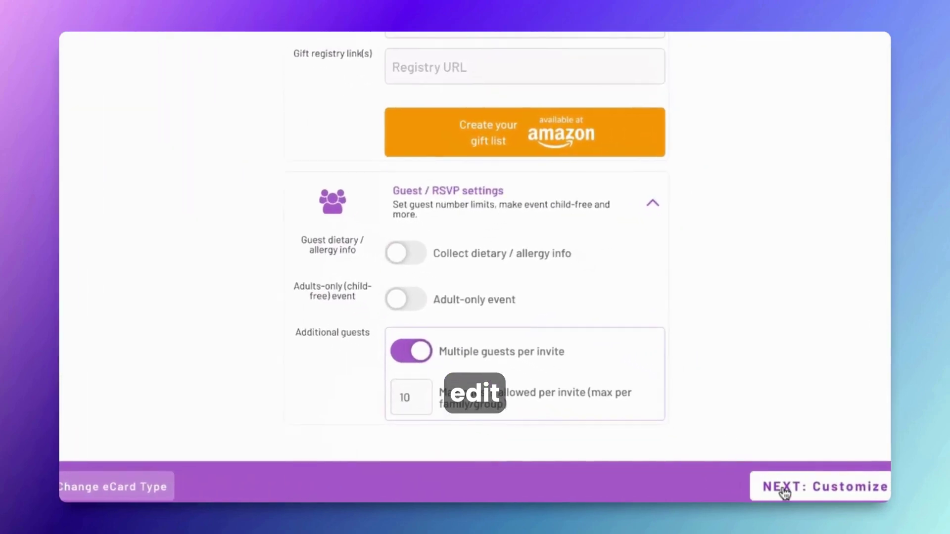
pyautogui.click(784, 490)
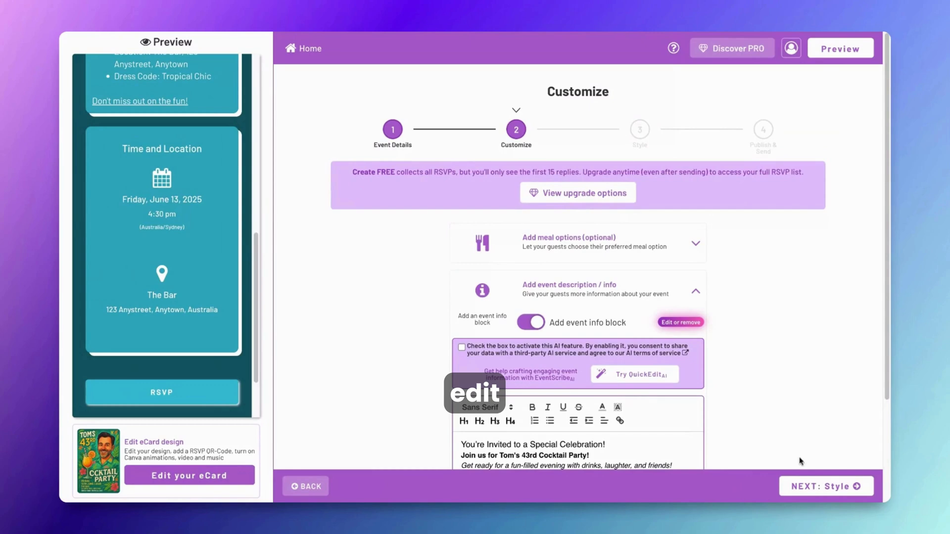
# Step: Open the Style settings and pick the third banner shadow style
pyautogui.scroll(-3, 801, 461)
pyautogui.scroll(4, 167, 224)
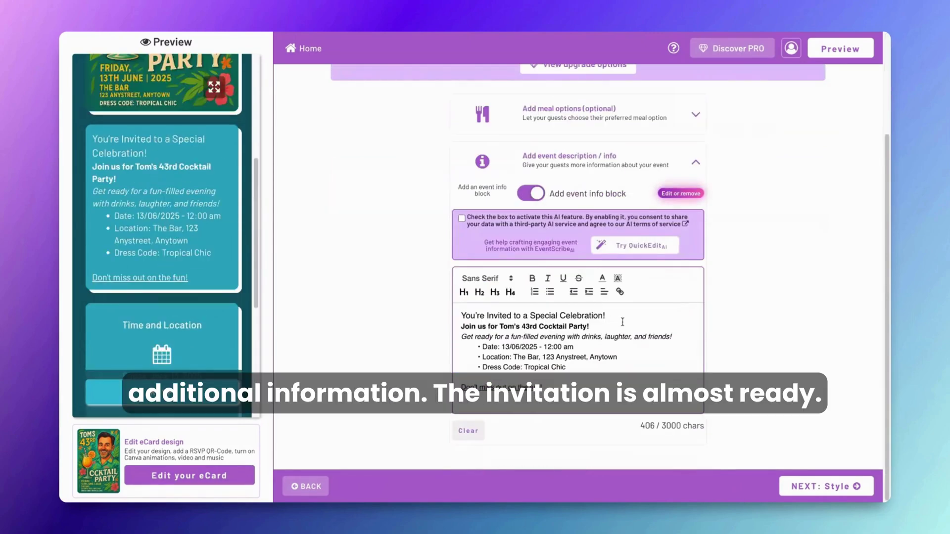
pyautogui.click(797, 486)
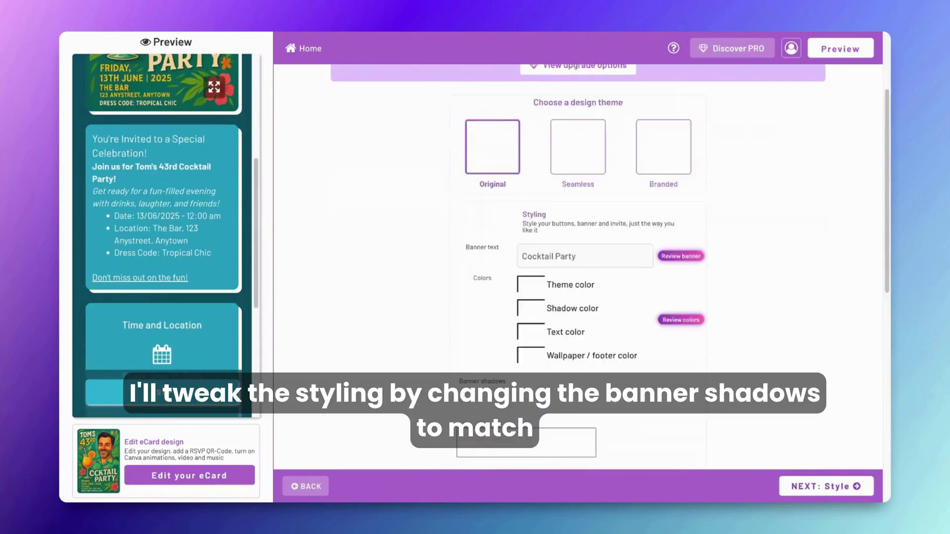
pyautogui.scroll(-2, 642, 315)
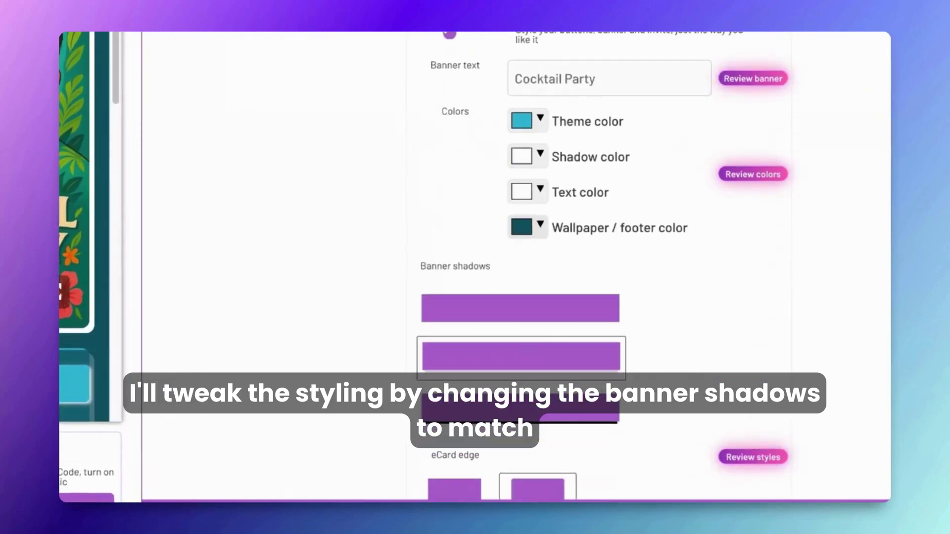
pyautogui.click(520, 406)
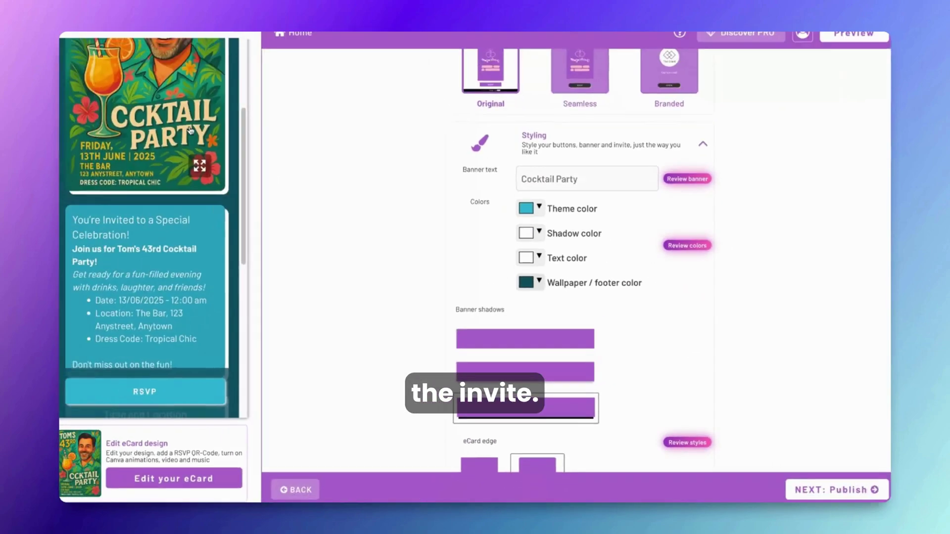
# Step: Give the buttons the heaviest shadow and rounded edges, then proceed to Publish
pyautogui.scroll(-4, 190, 130)
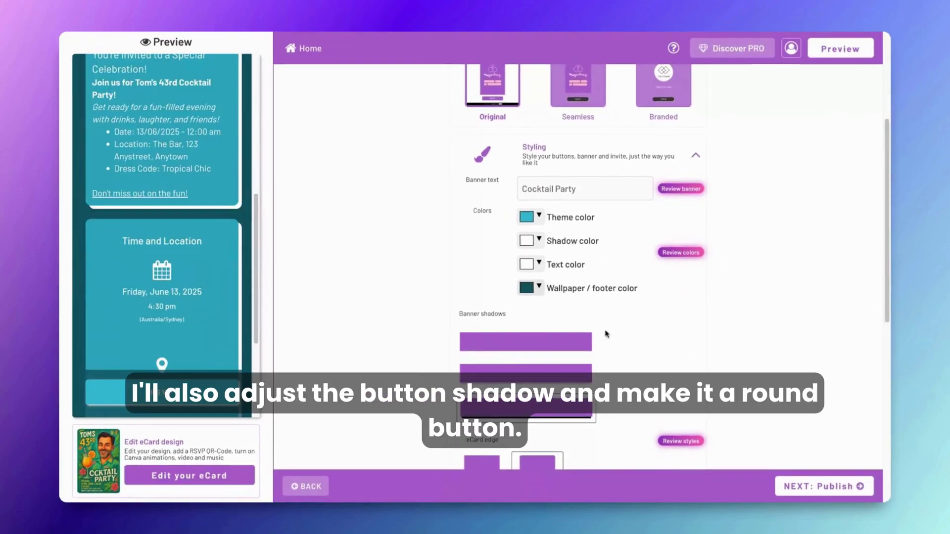
pyautogui.scroll(-7, 604, 333)
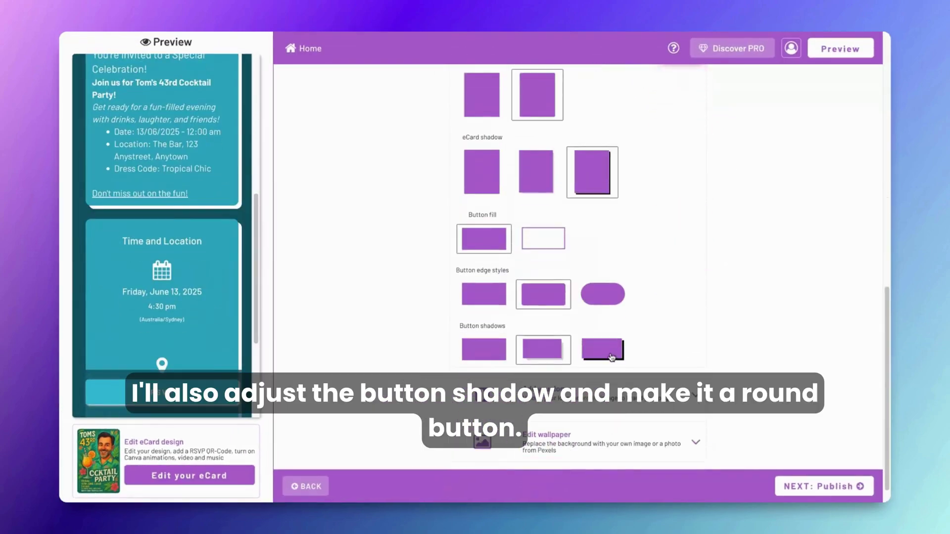
pyautogui.click(612, 357)
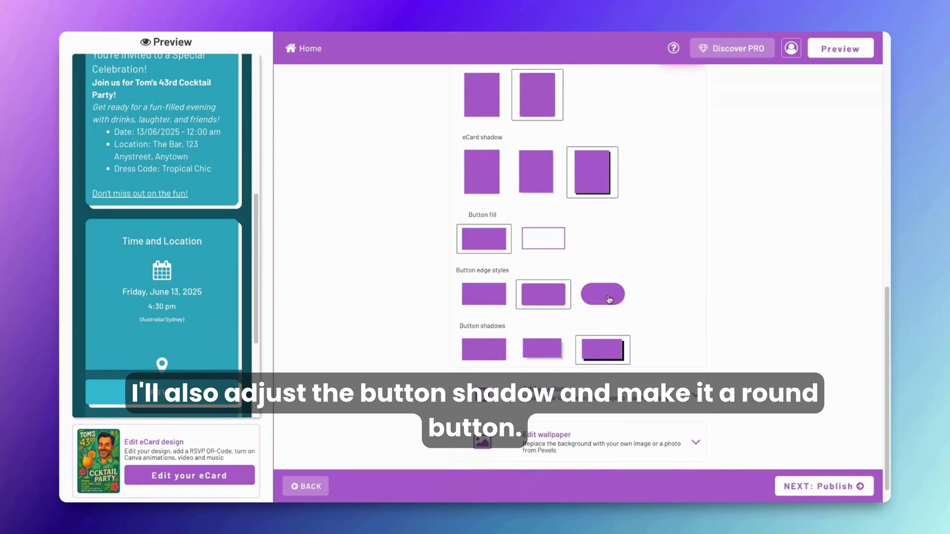
pyautogui.click(609, 297)
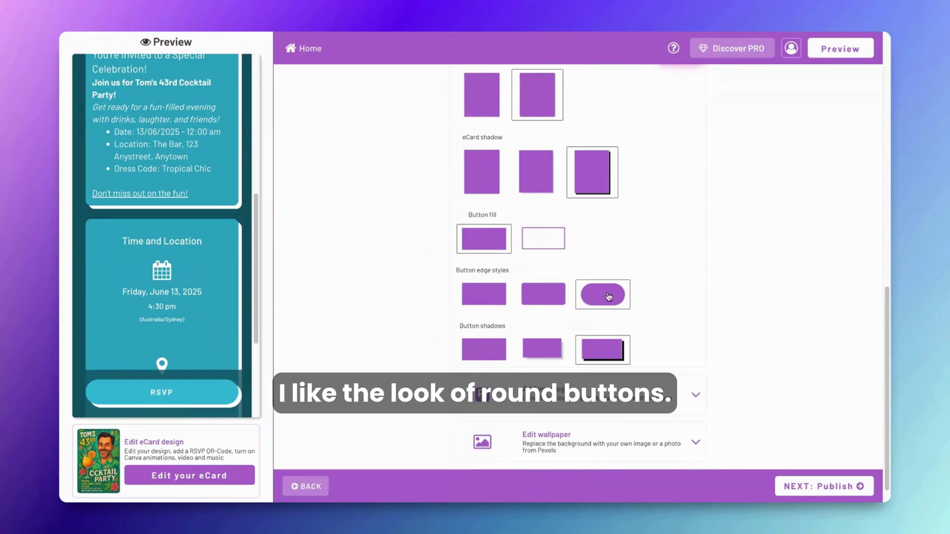
pyautogui.click(827, 488)
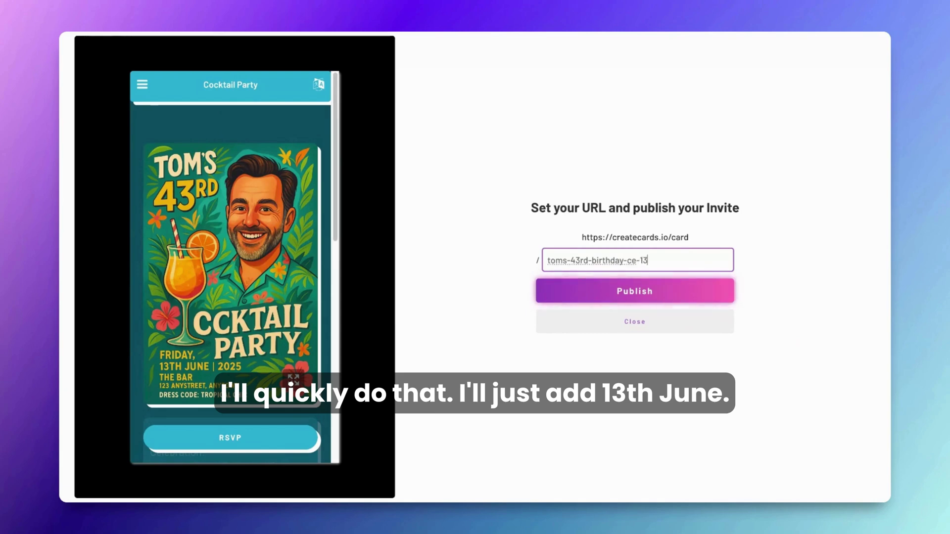
# Step: Publish at slug 'toms-43rd-birthday-ce-13-june', dismiss the PRO offer, and start sending
pyautogui.write('une')
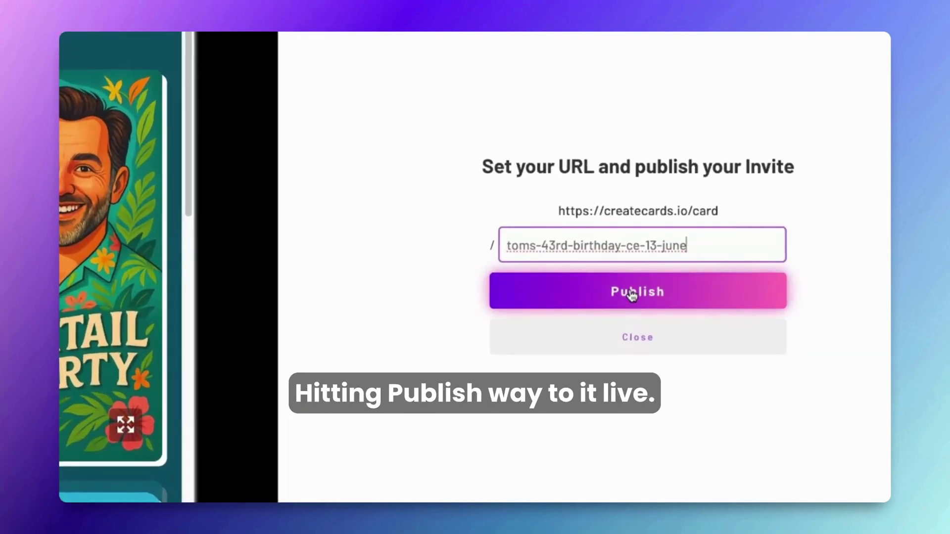
pyautogui.click(591, 174)
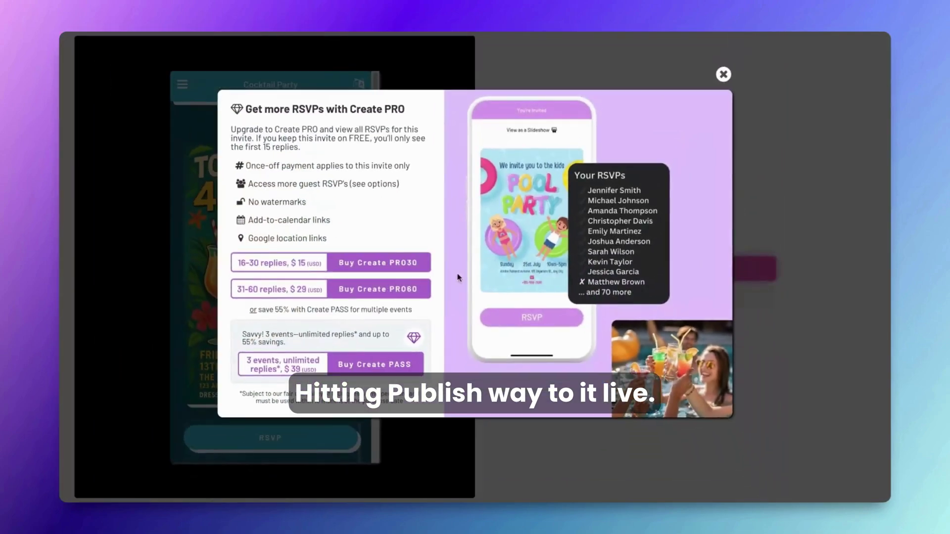
pyautogui.click(723, 75)
pyautogui.click(702, 267)
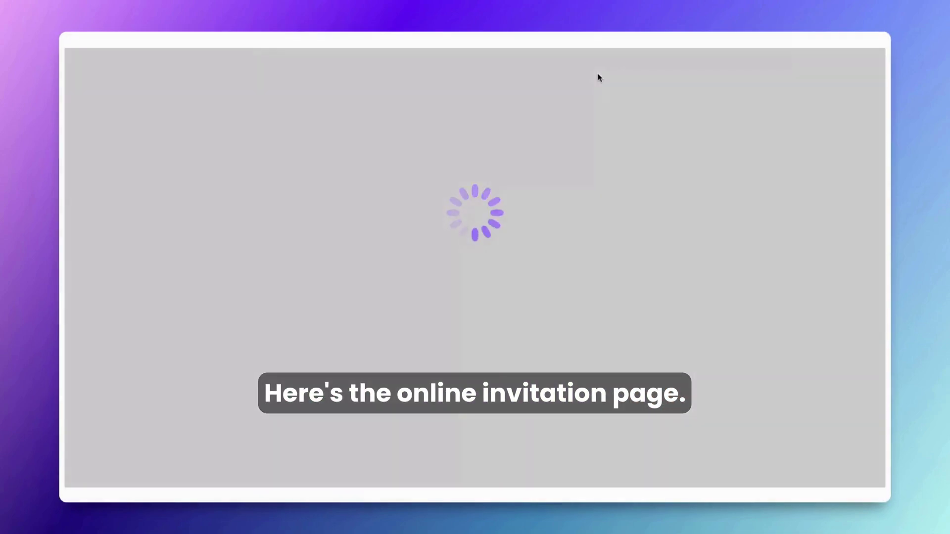
# Step: Scroll down the live invitation page to view the poster, party details, time, location and RSVP option
pyautogui.scroll(-10, 505, 470)
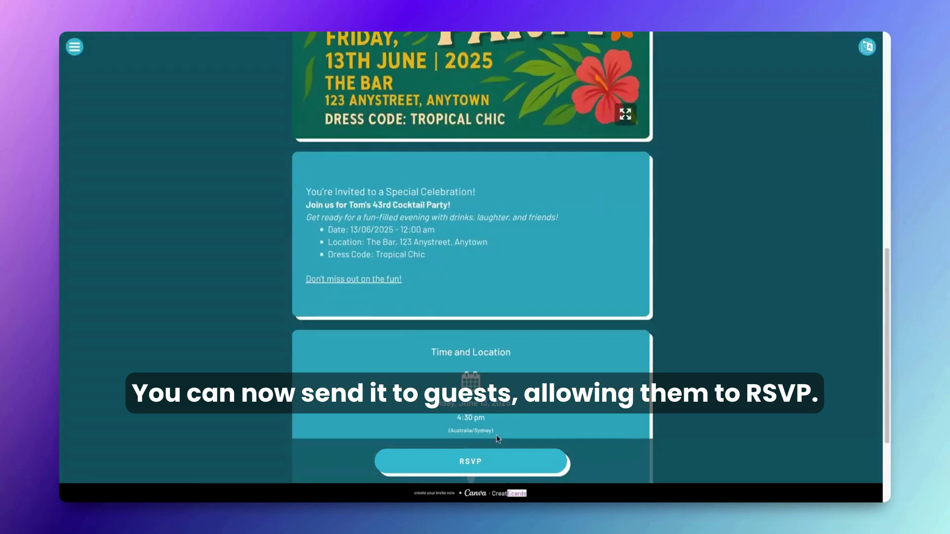